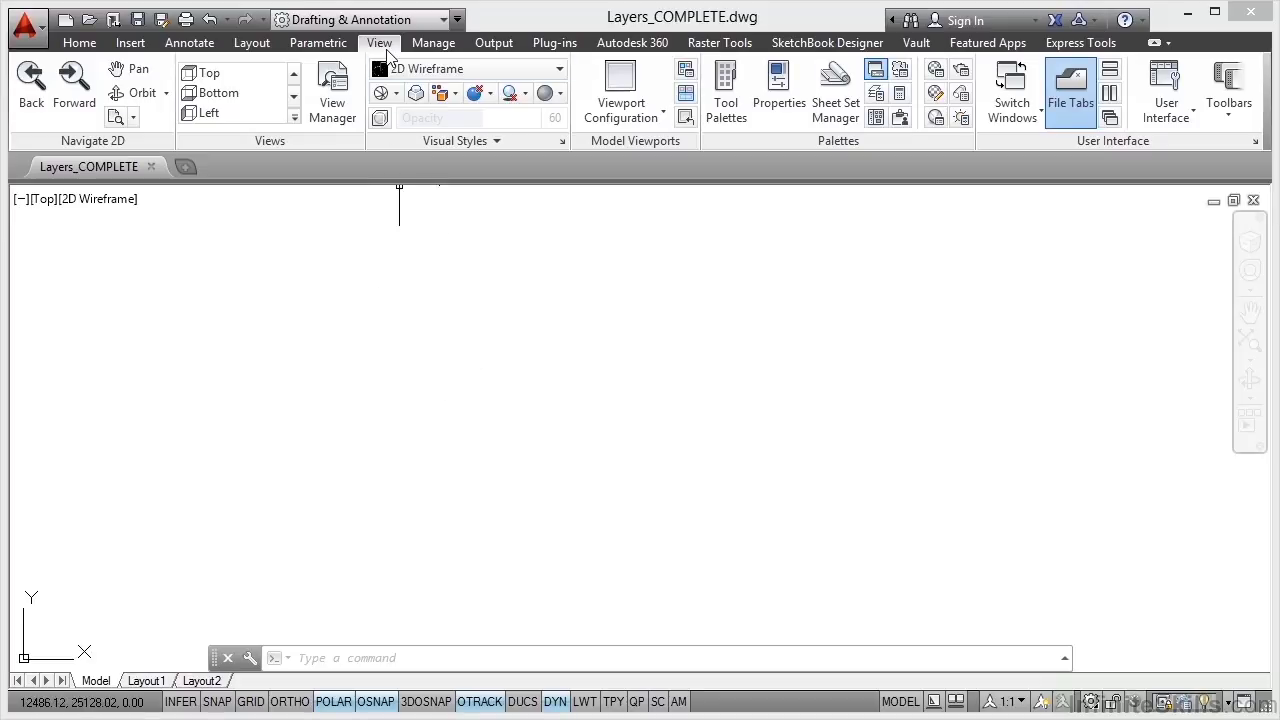
Switch the ribbon to the Home tab to show the Draw, Modify and Layers panels
click(80, 45)
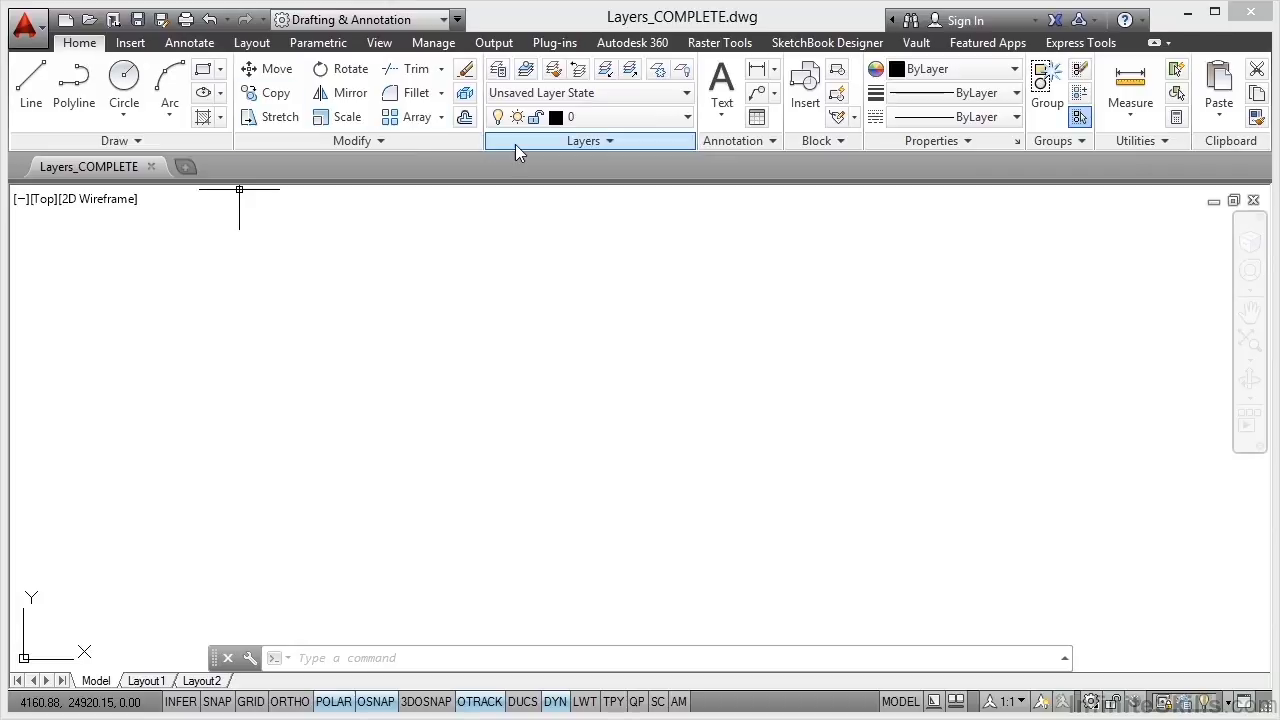
Open the Layer Properties Manager and move its palette up and right into the drawing area
click(498, 70)
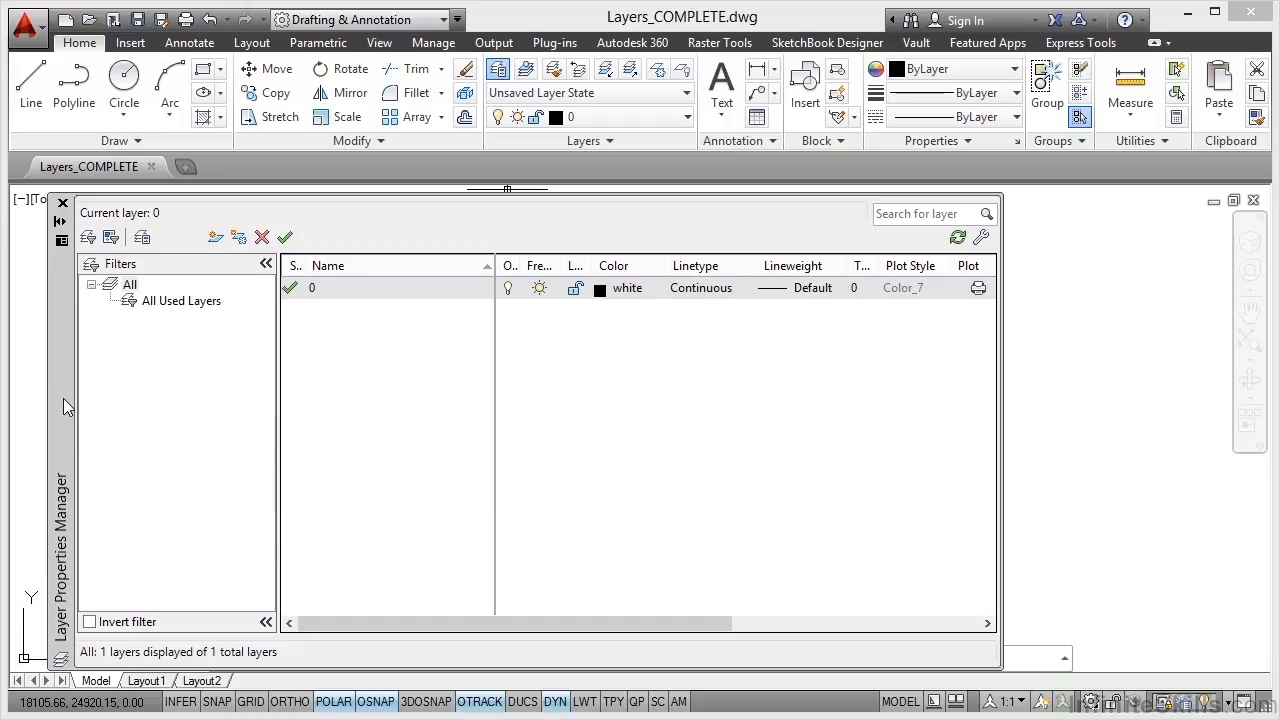
mouse_move(63, 398)
mouse_down()
mouse_move(212, 346)
mouse_move(196, 325)
mouse_move(197, 339)
mouse_up()
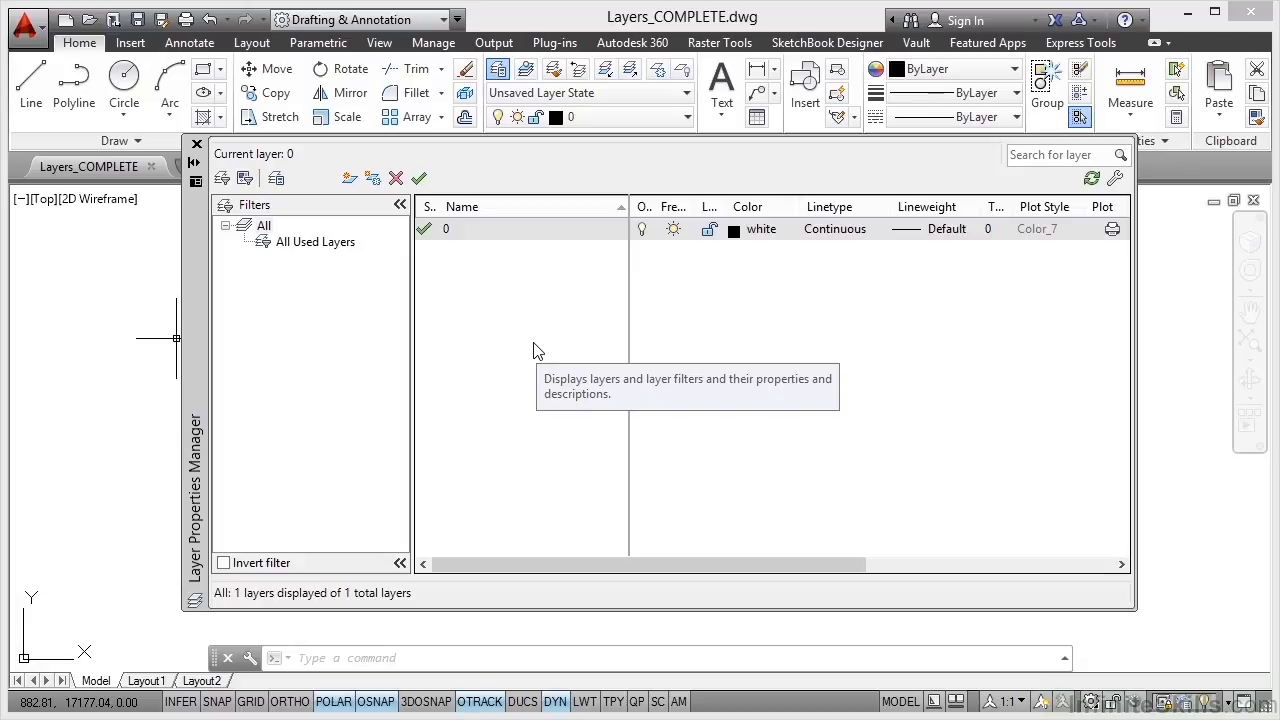
Add a new layer and name it Titleblock
click(350, 180)
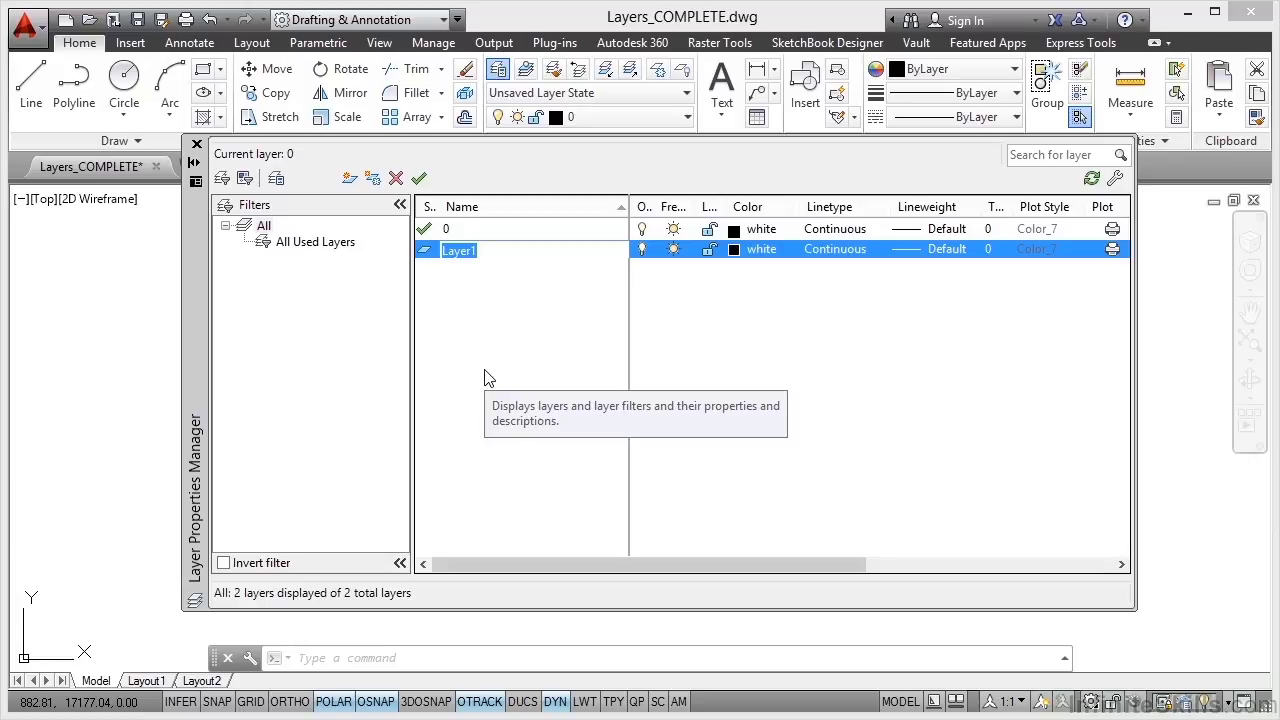
text(Titleblock)
Add two more layers named Titletext and Viewports
key(alt+n)
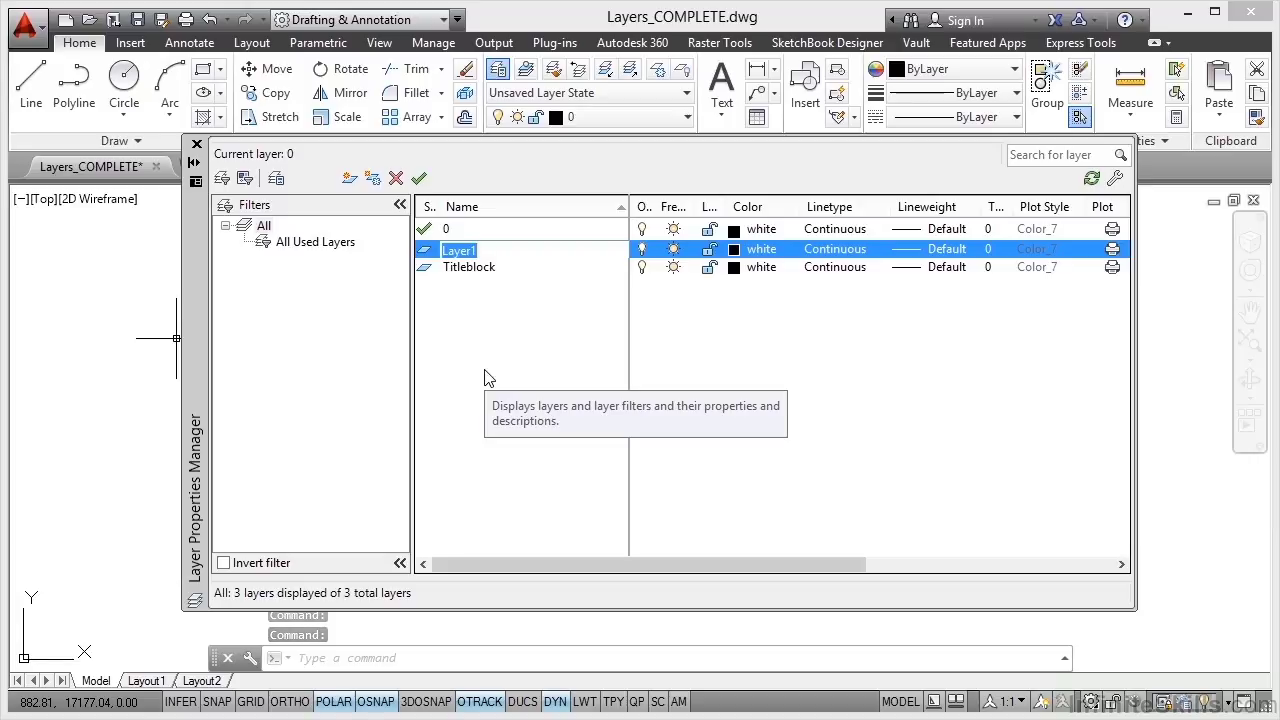
text(Ti)
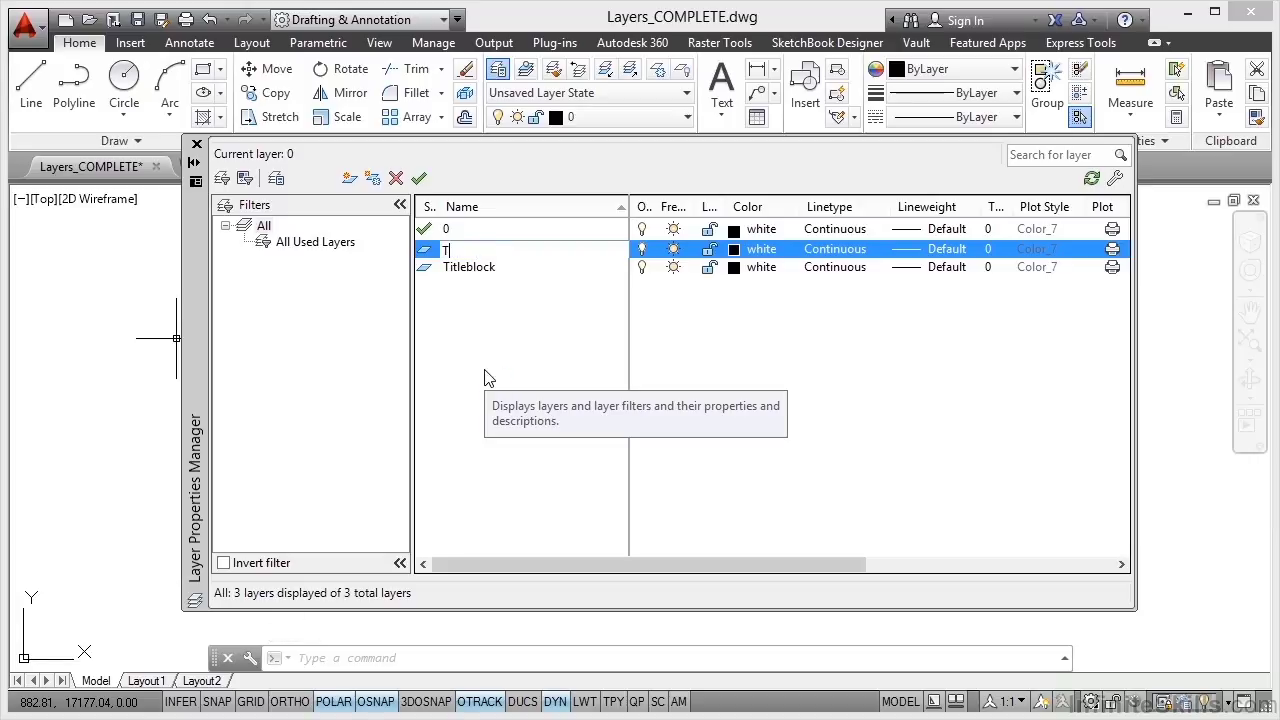
text(tletext)
key(alt+n)
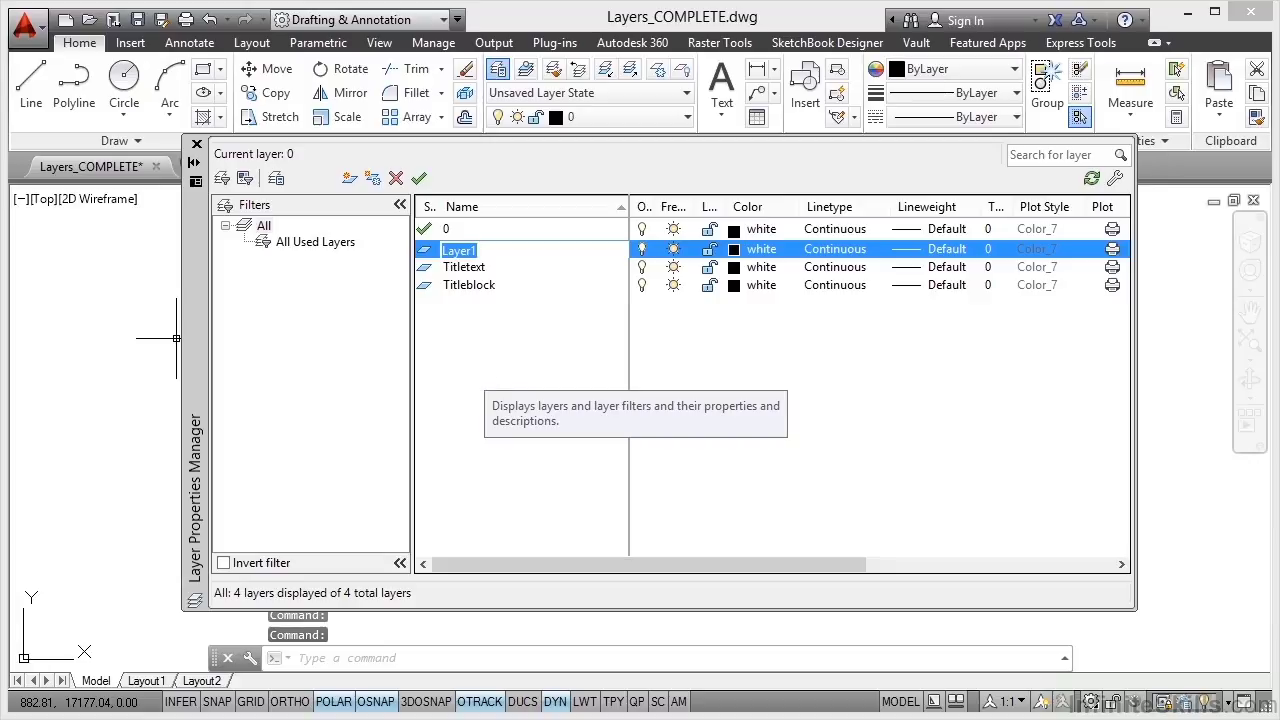
text(View)
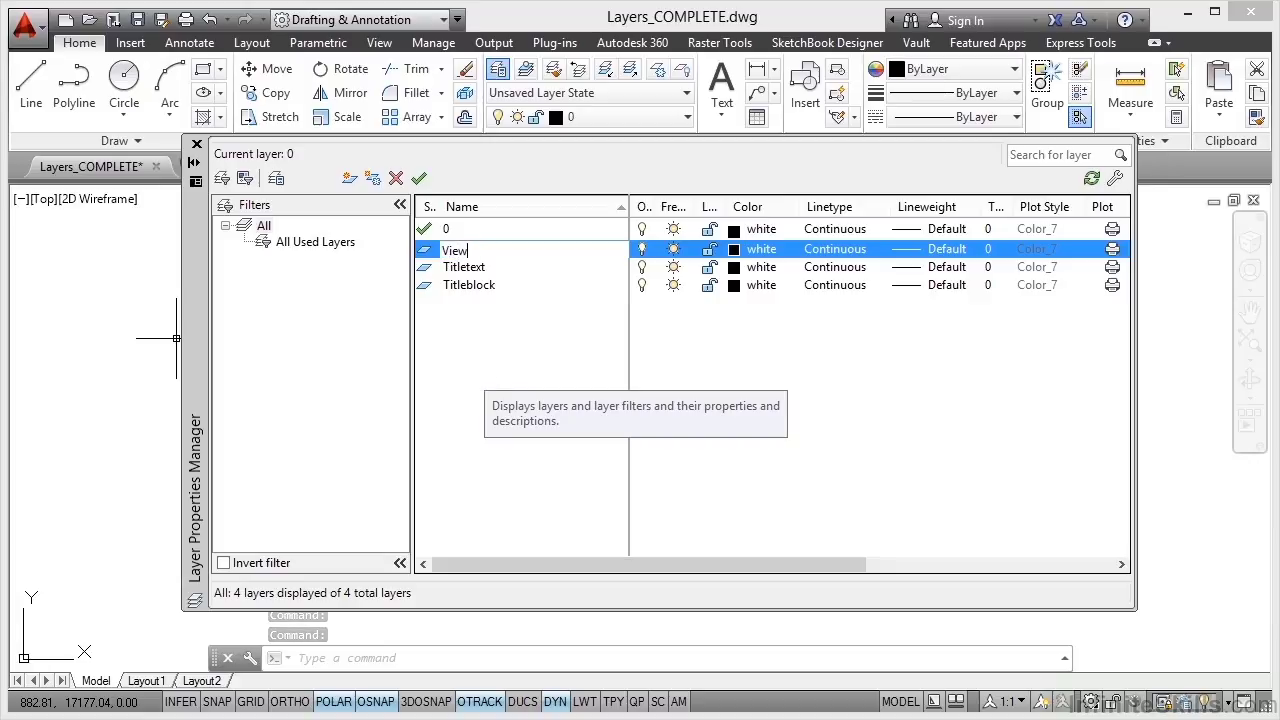
text(ports)
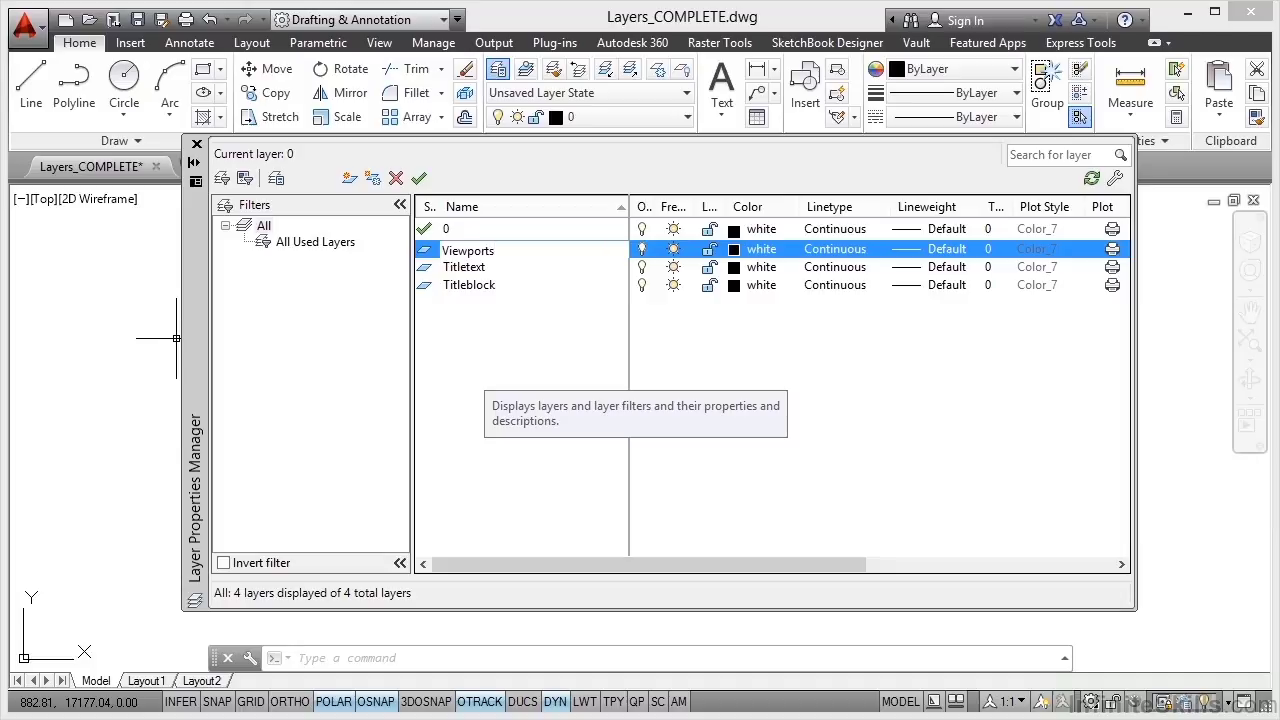
key(Return)
key(Return)
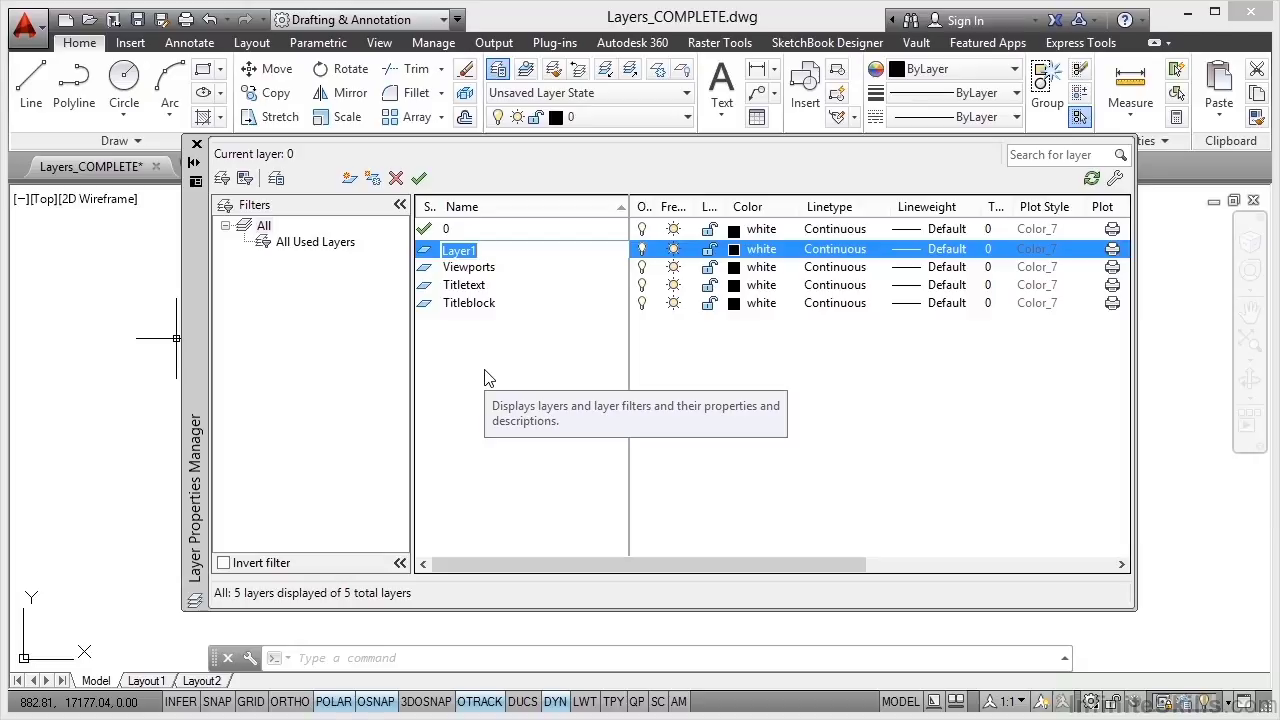
Add four more layers named Text, Dims, Hidden and Centre
text(Text)
key(alt+n)
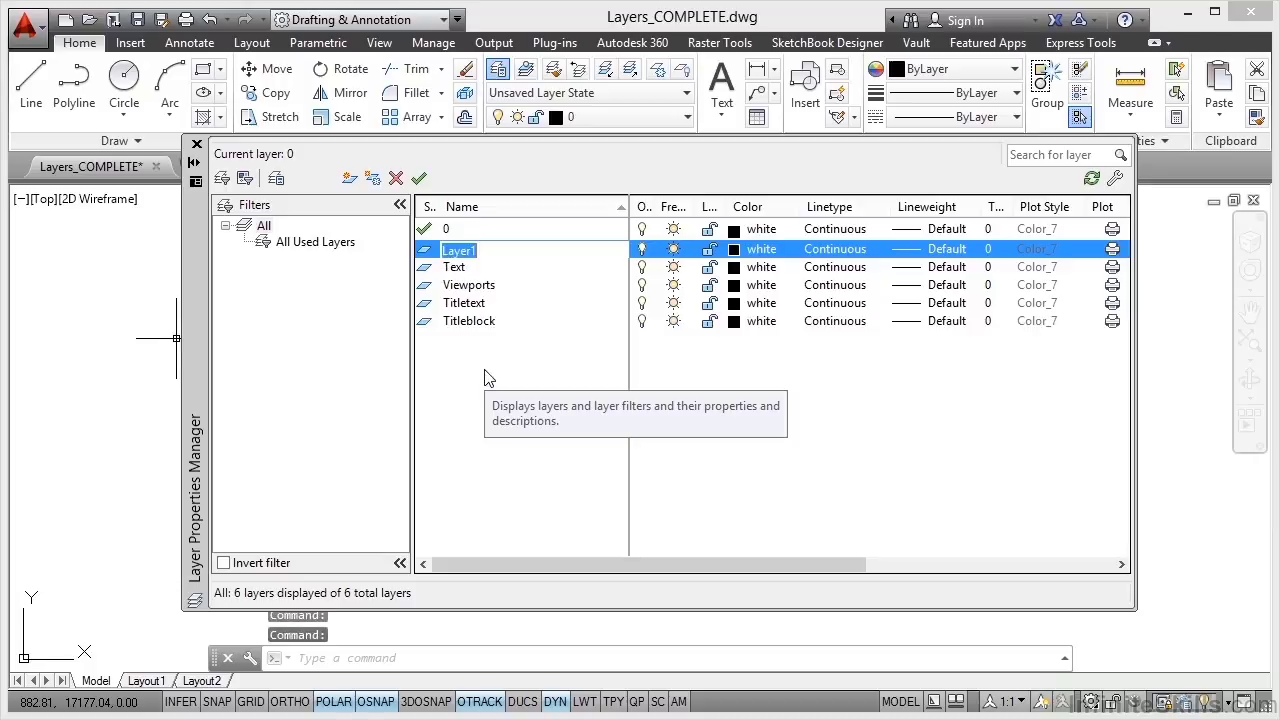
text(D)
text(s)
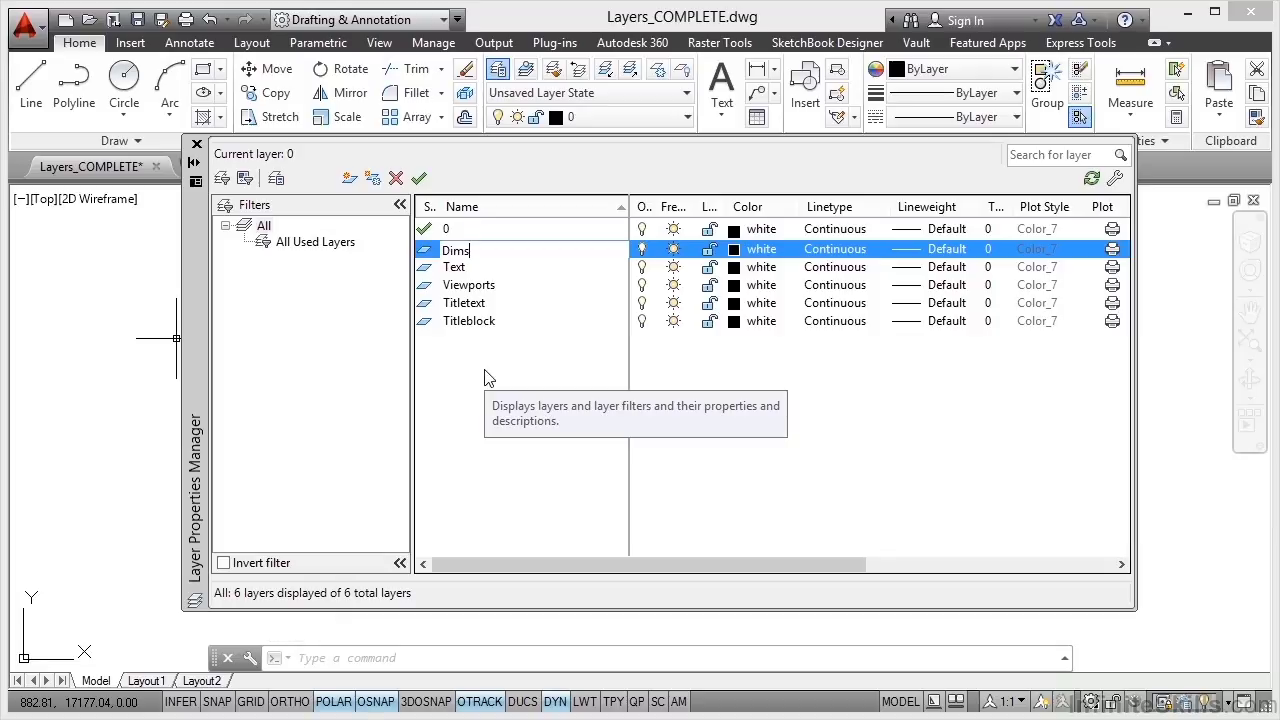
key(Return)
key(Return)
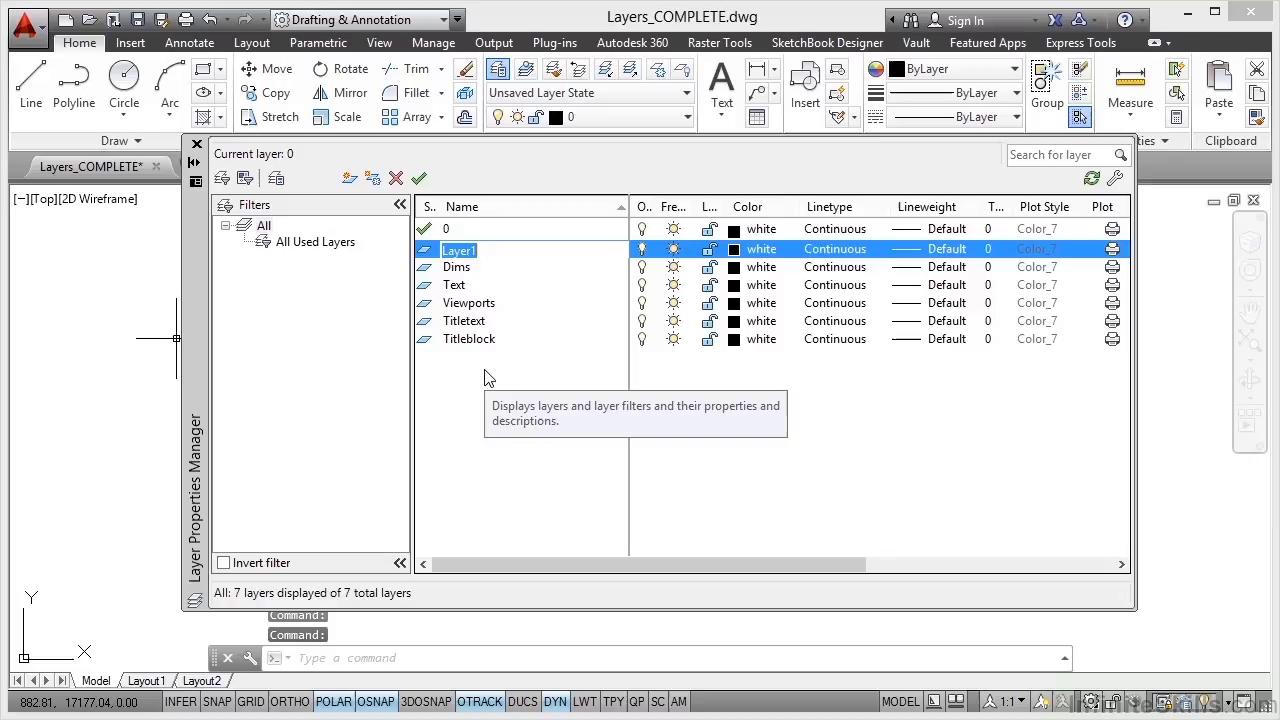
text(Hidden)
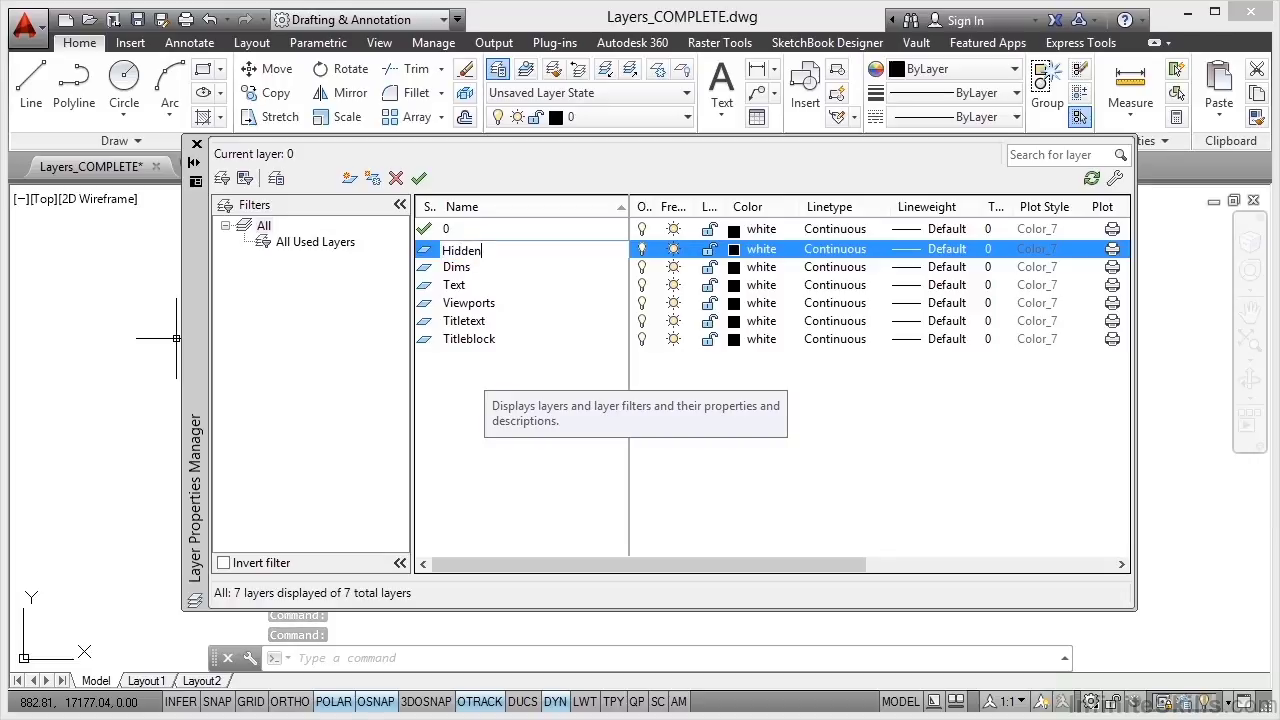
key(Return)
key(Return)
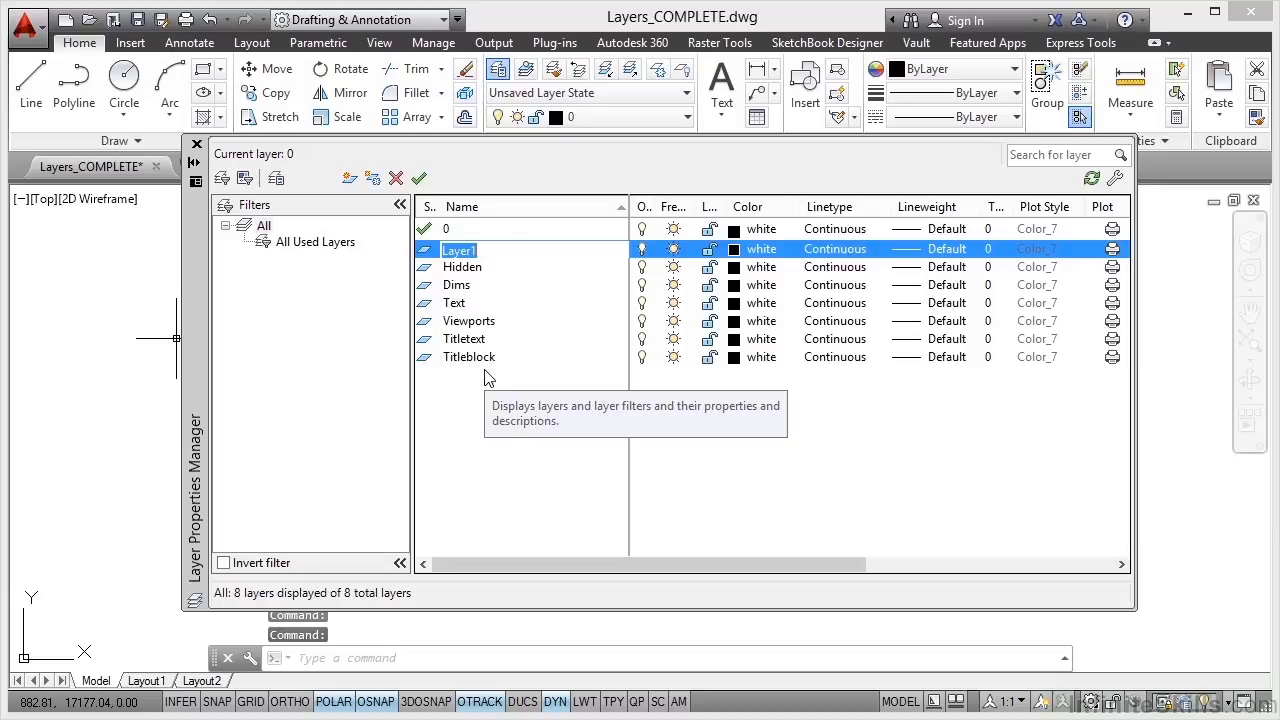
text(C)
text(entr)
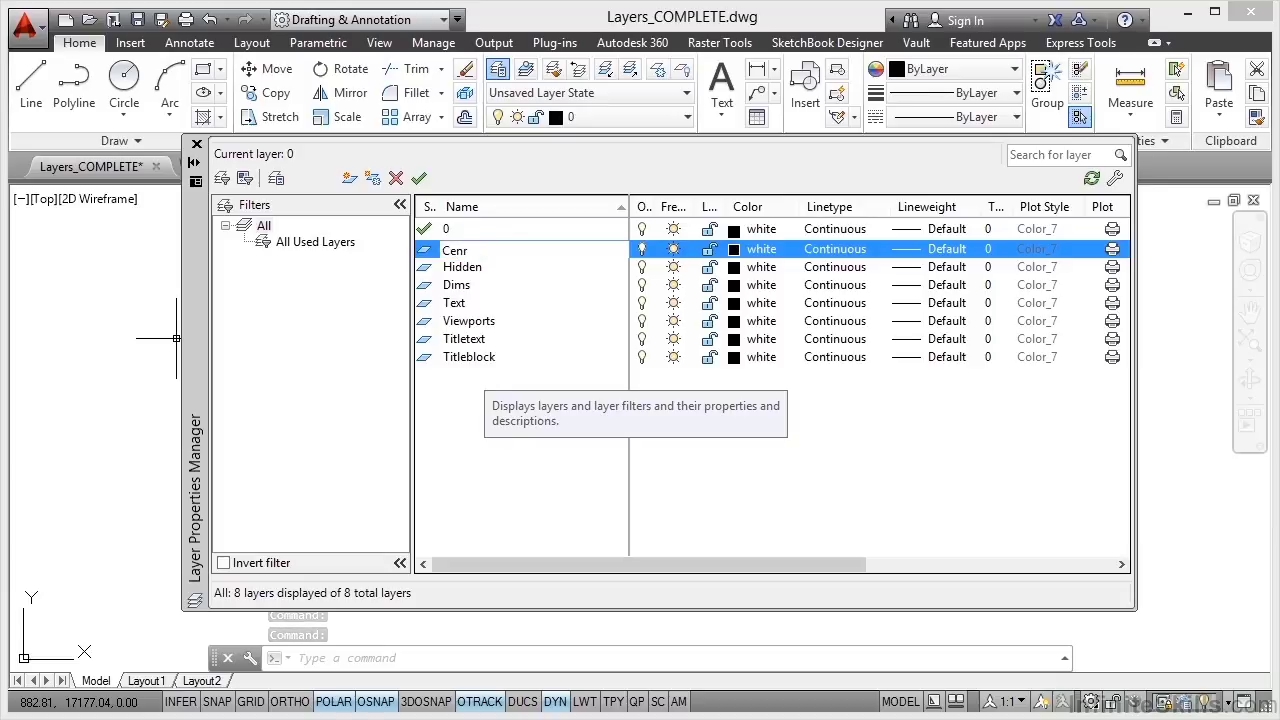
key(BackSpace)
text(tre)
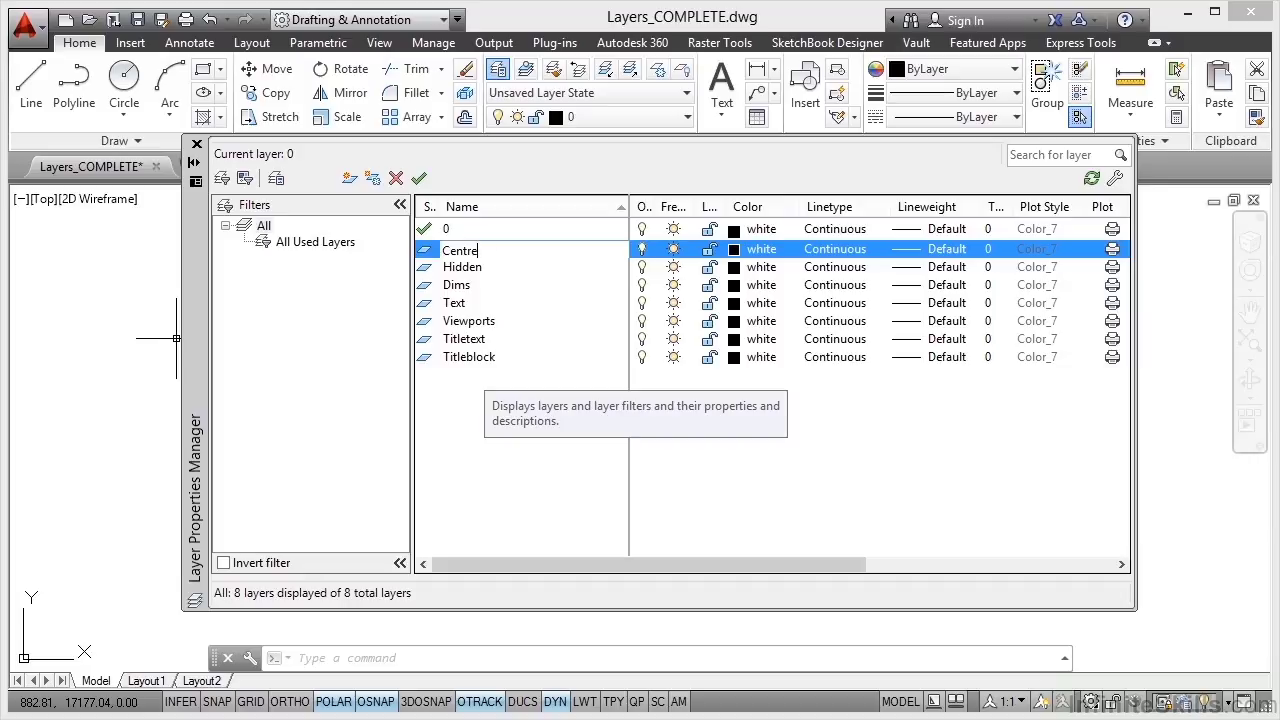
key(Return)
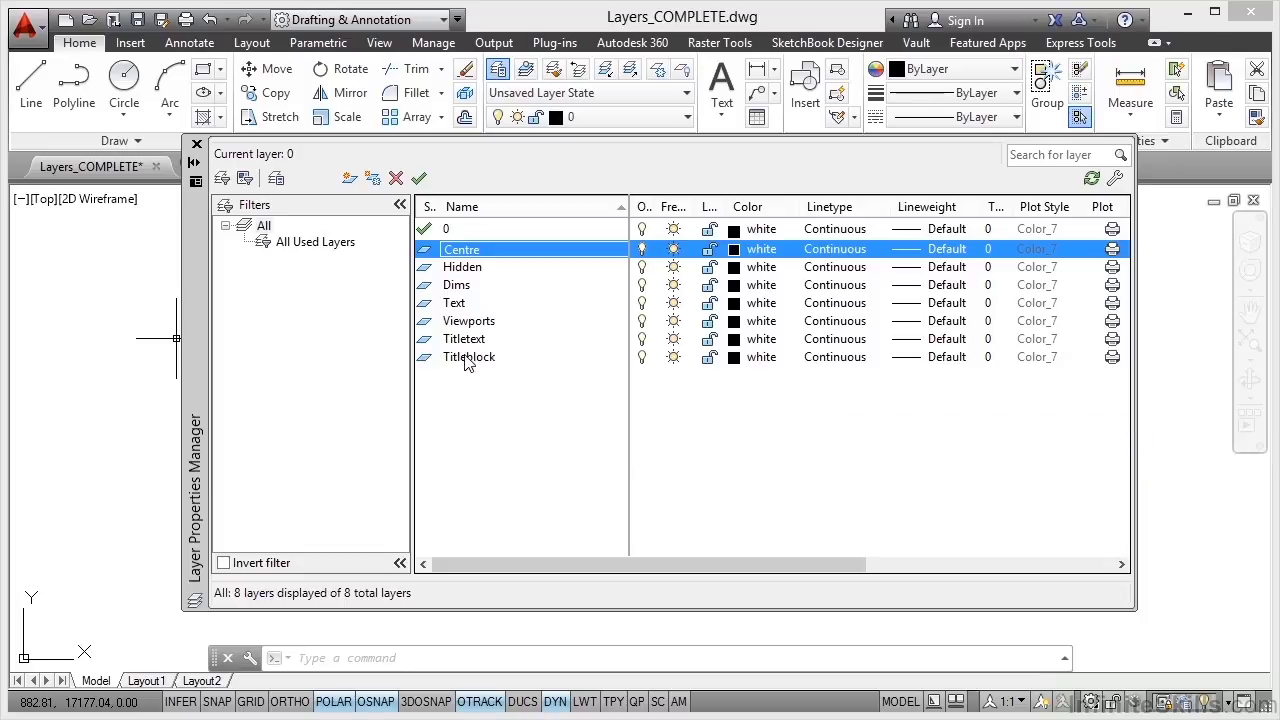
Give the Titletext and Titleblock layers colour 30
click(739, 343)
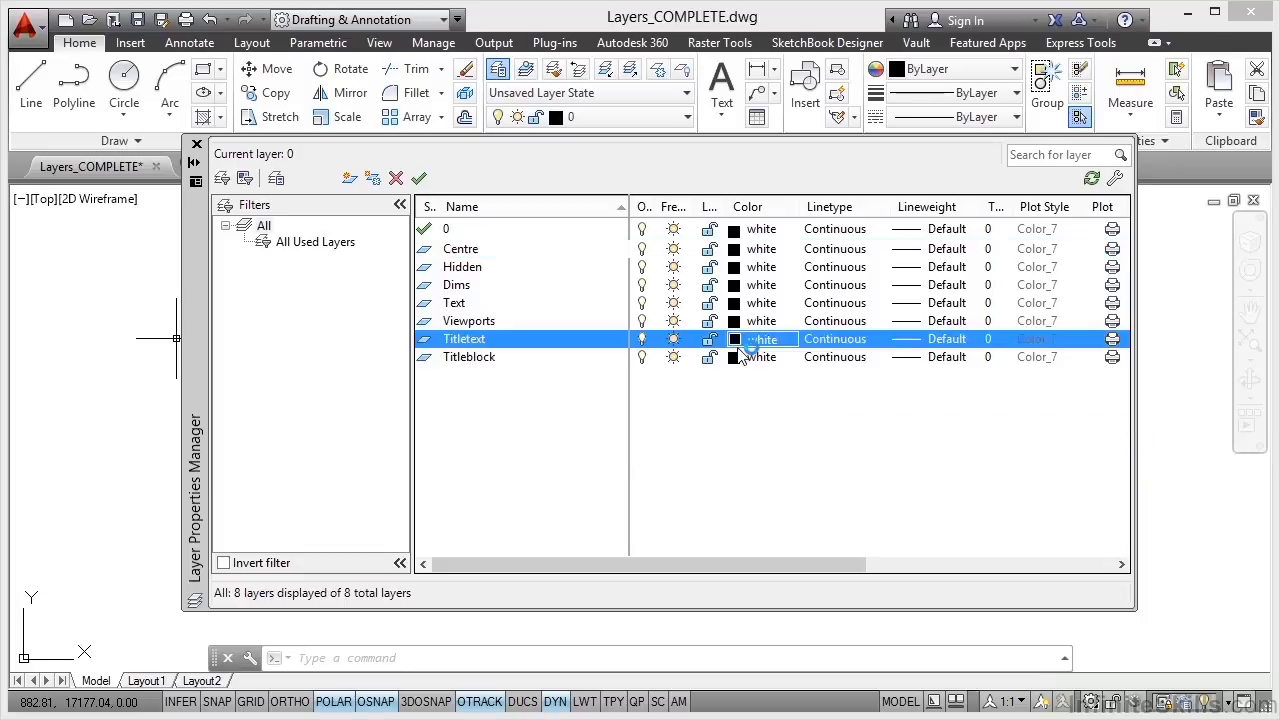
click(740, 345)
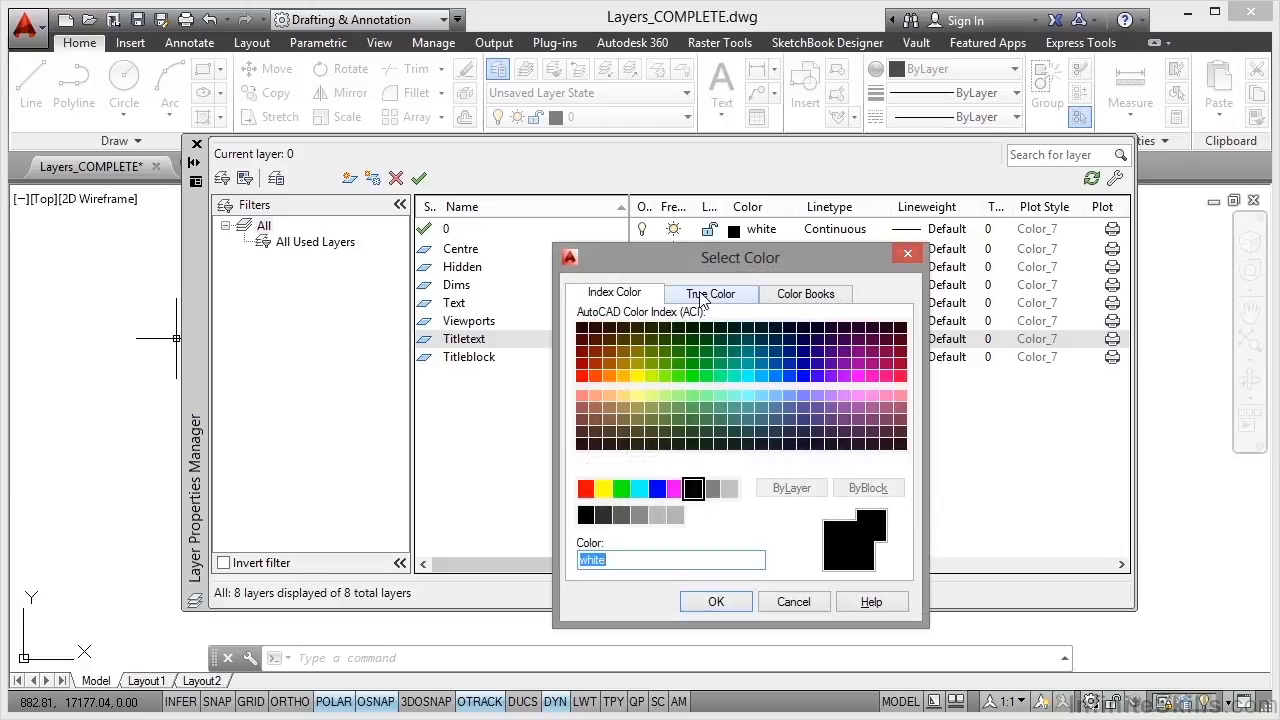
click(752, 300)
click(799, 300)
click(631, 296)
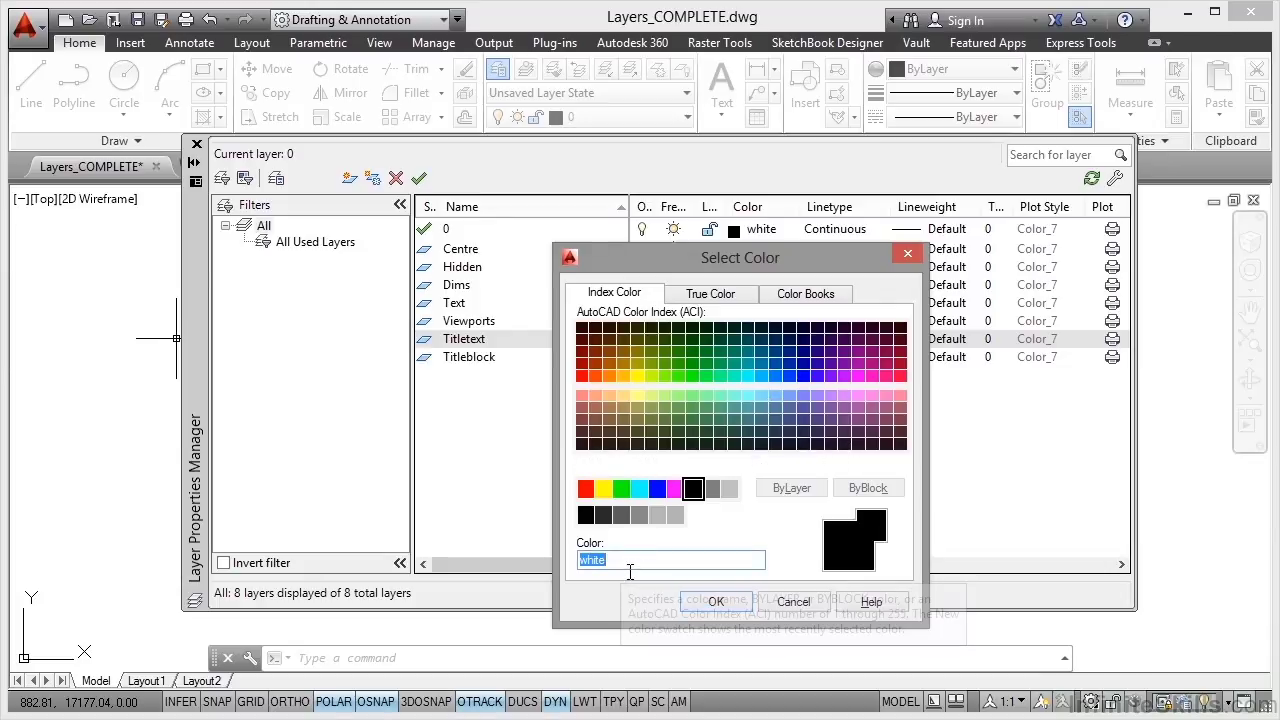
text(30)
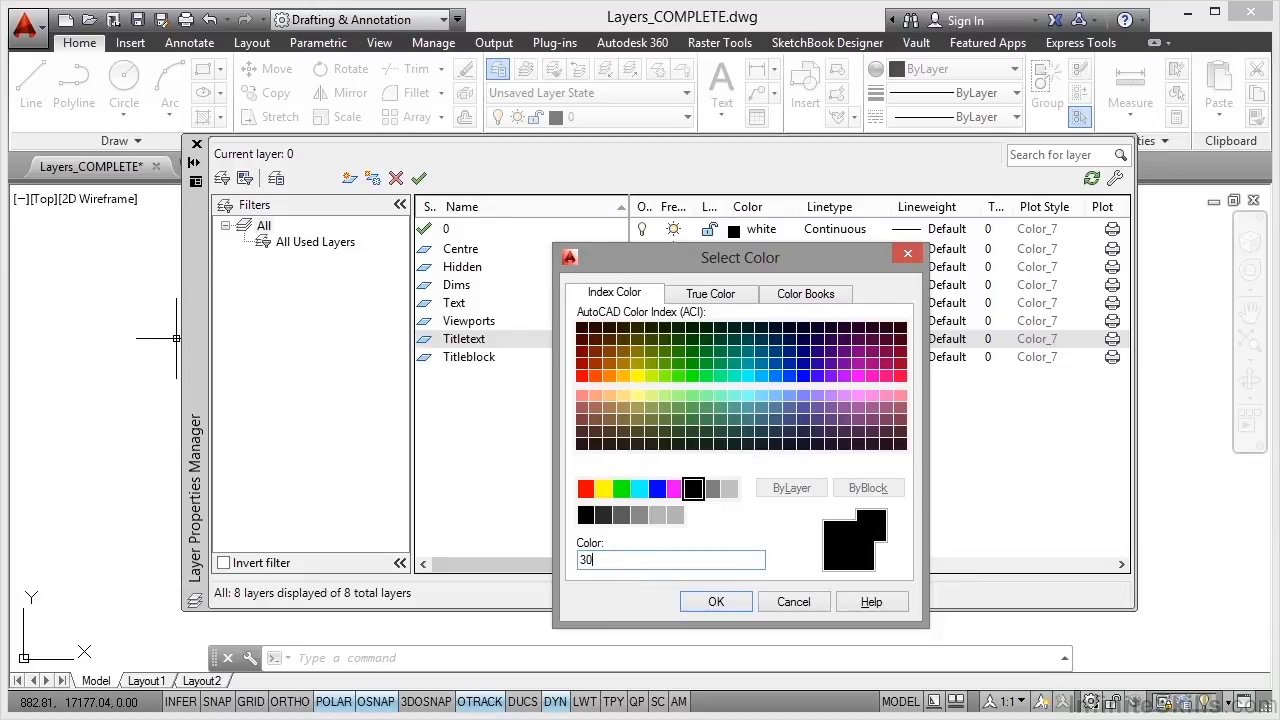
click(708, 604)
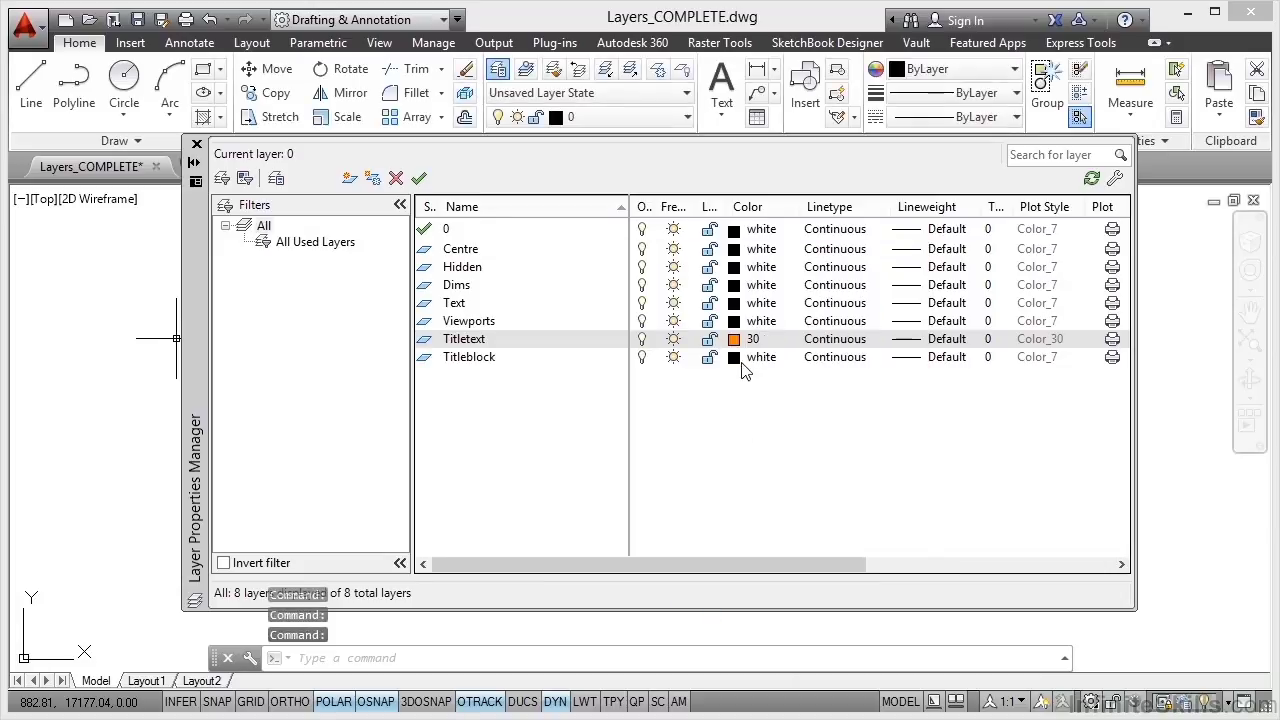
click(741, 360)
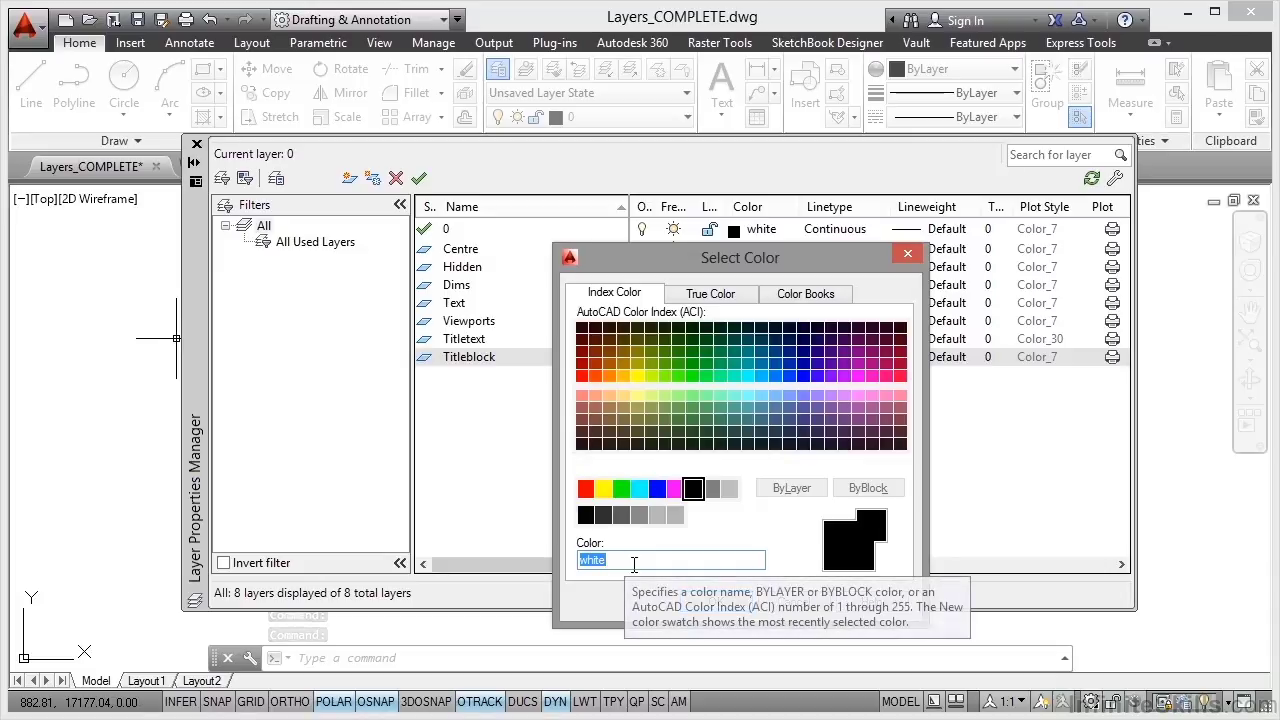
text(30)
click(710, 600)
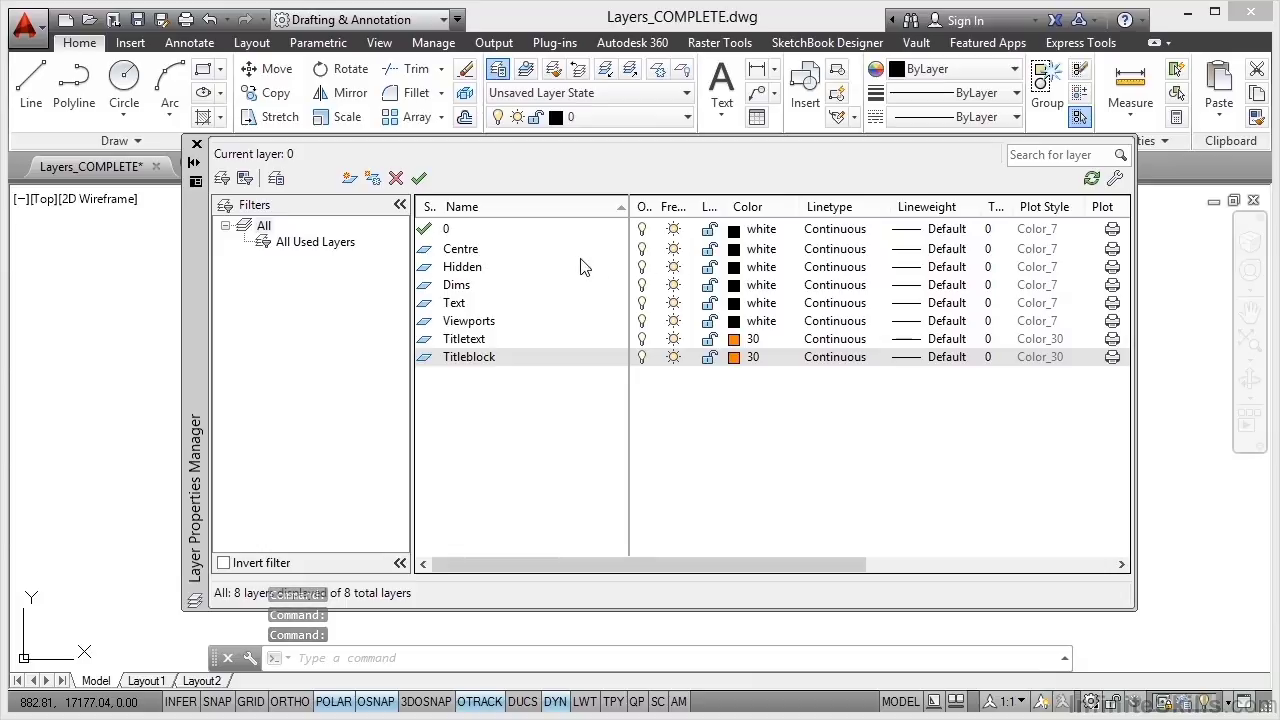
Colour the Centre layer cyan and the Hidden layer green
click(736, 249)
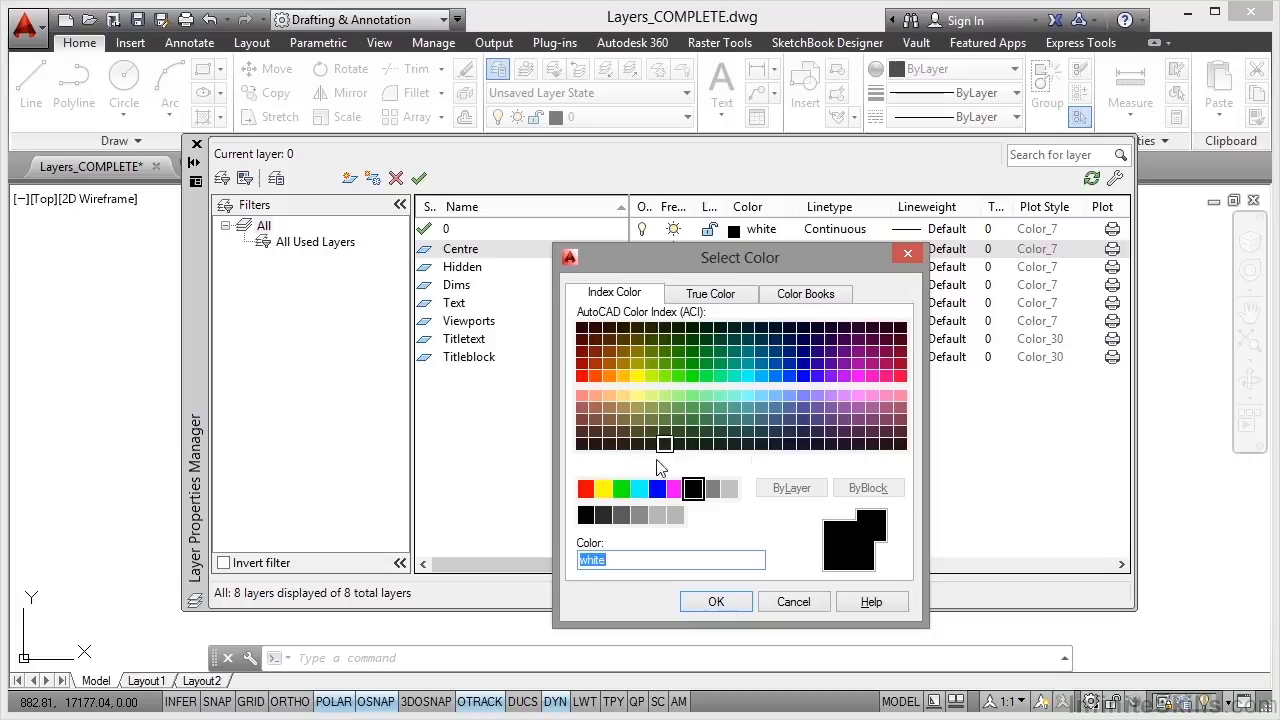
click(640, 489)
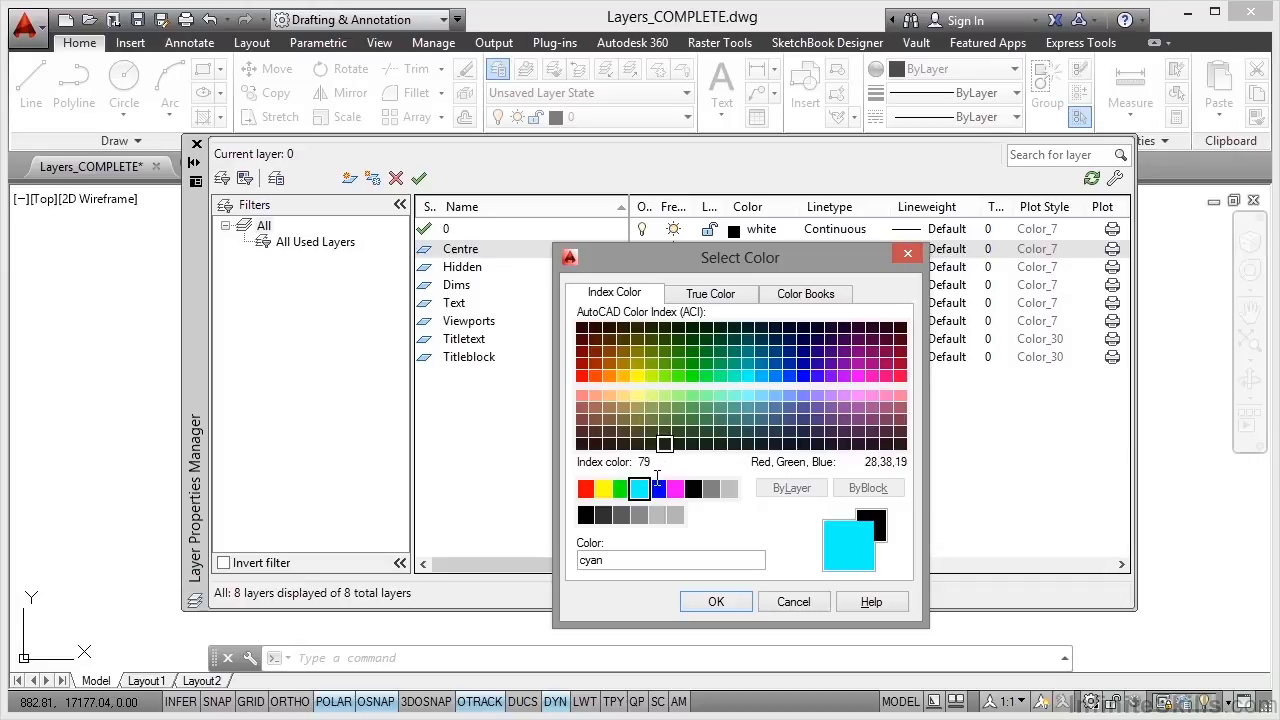
click(717, 602)
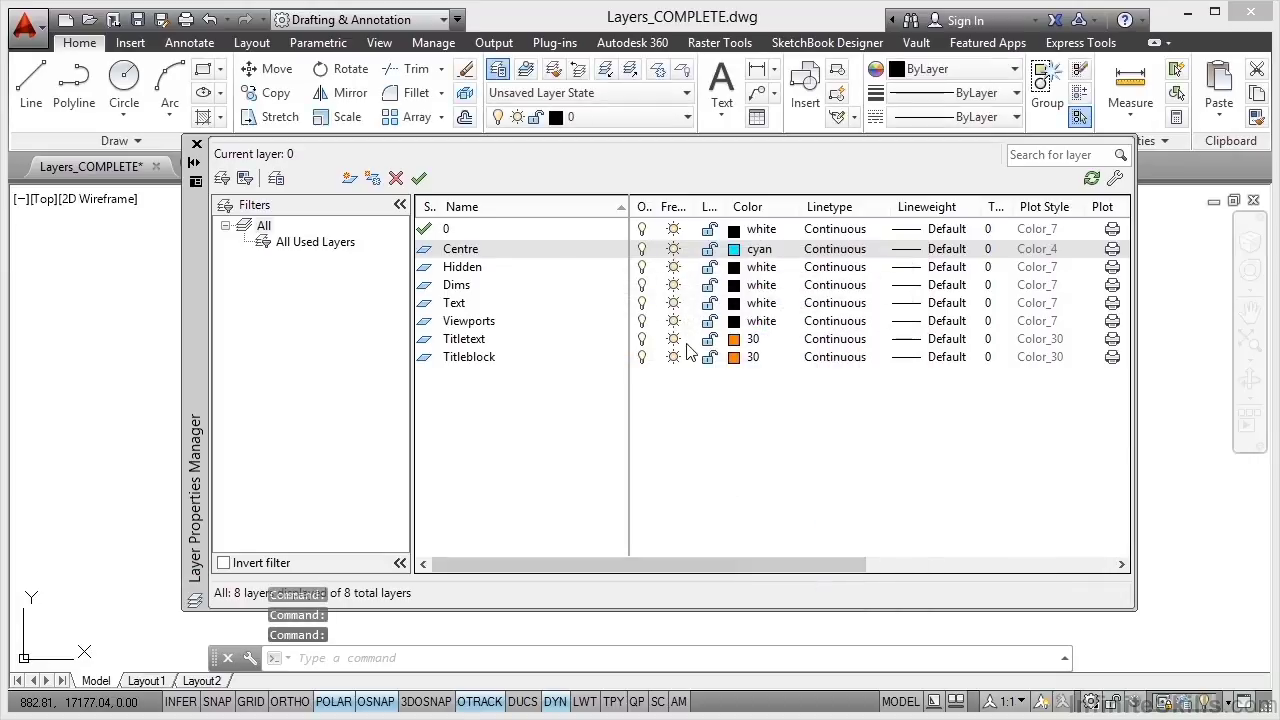
click(733, 267)
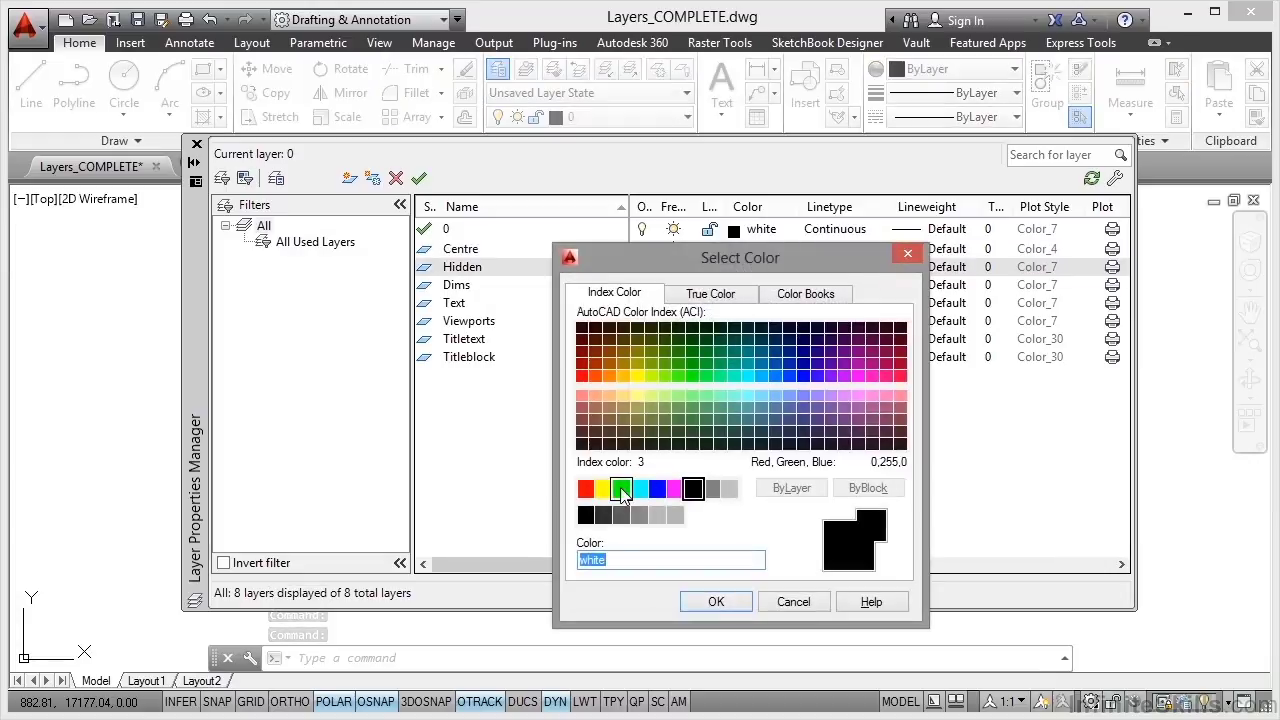
click(622, 488)
click(714, 601)
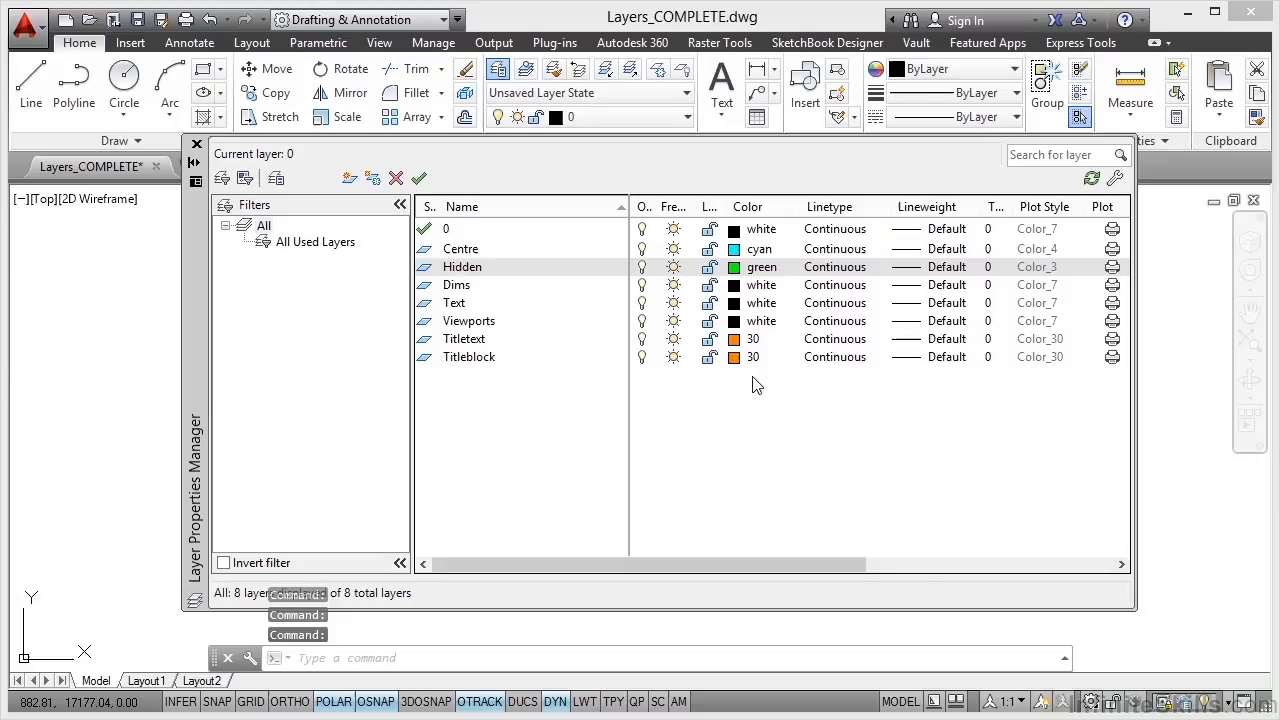
Colour the Dims and Text layers red and the Viewports layer blue
click(735, 286)
click(586, 488)
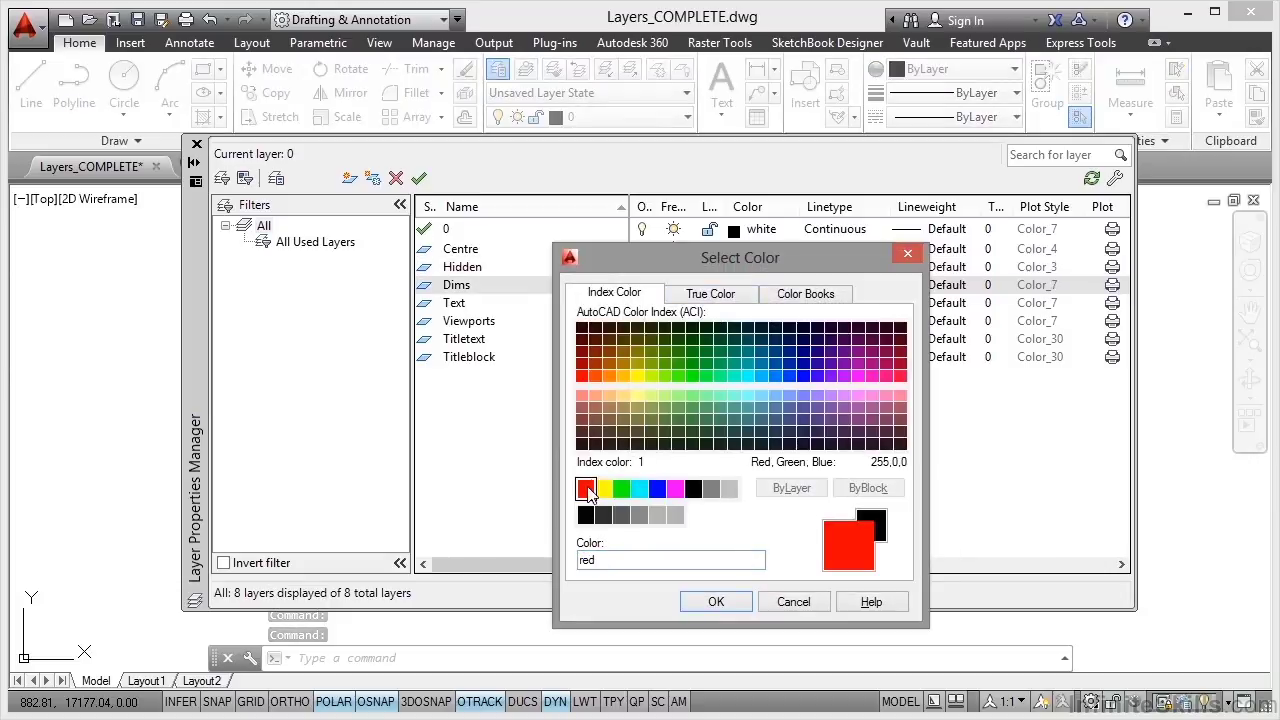
click(716, 601)
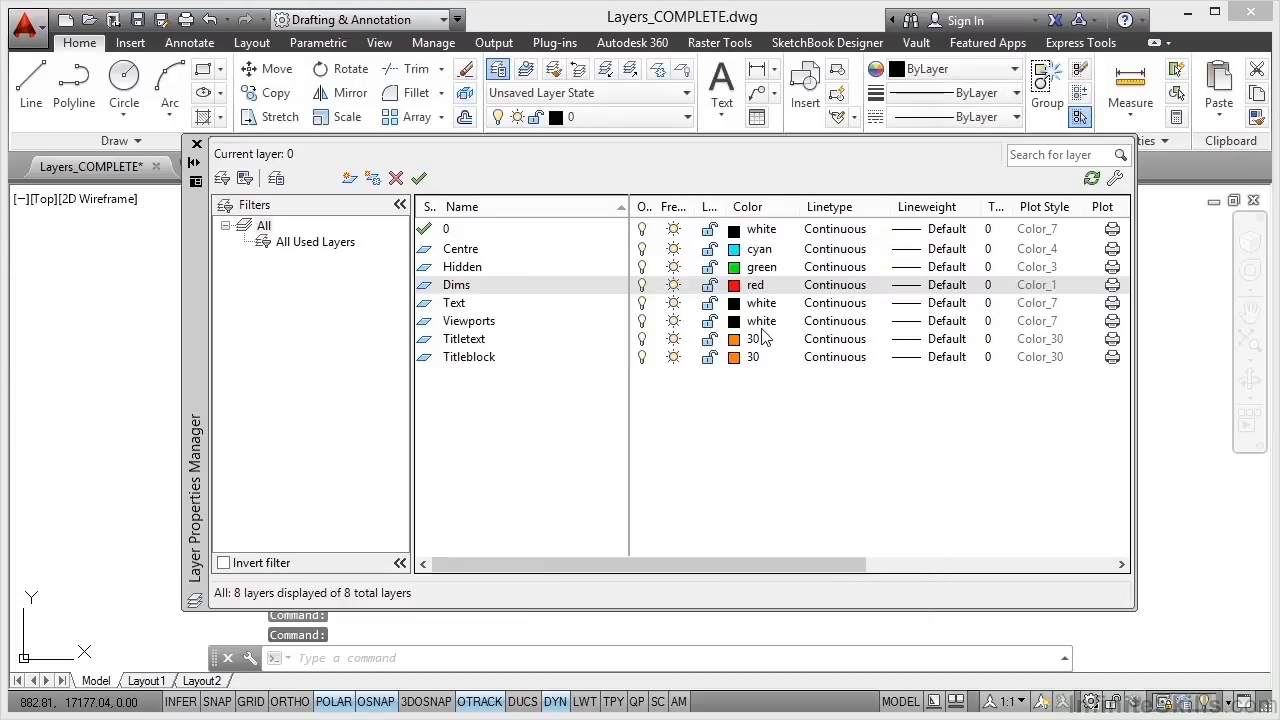
click(735, 303)
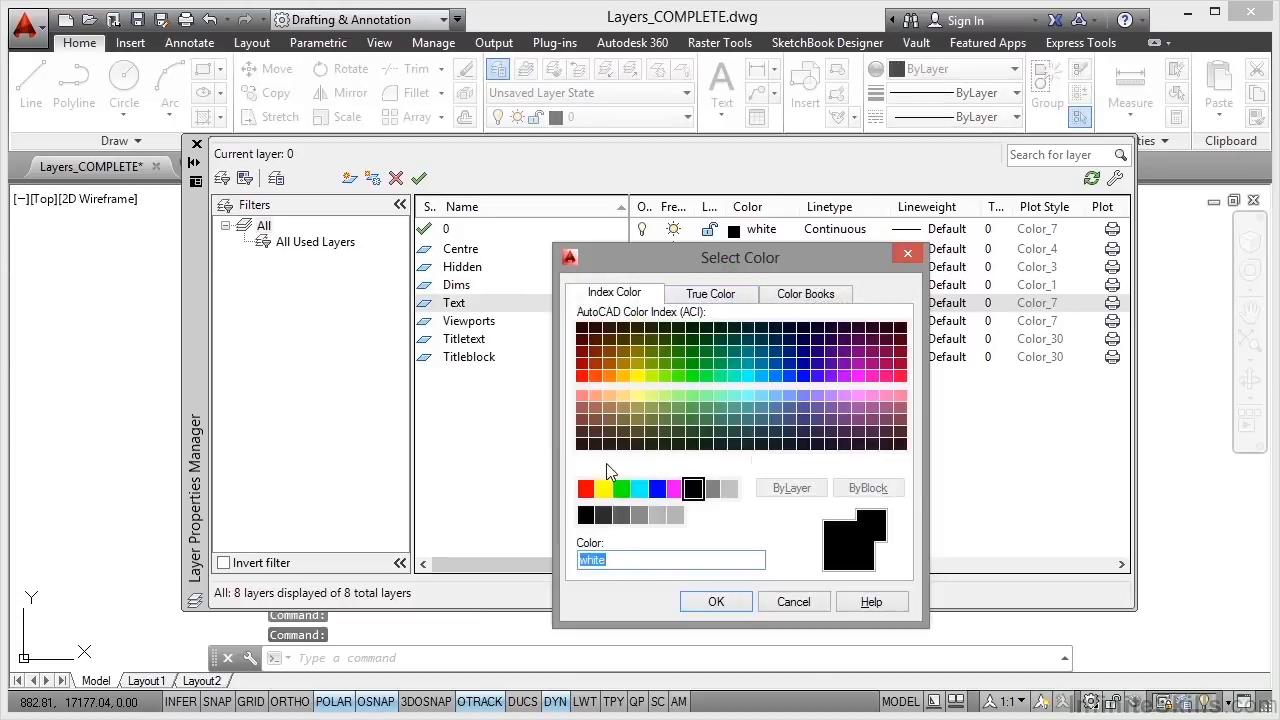
click(586, 488)
click(718, 601)
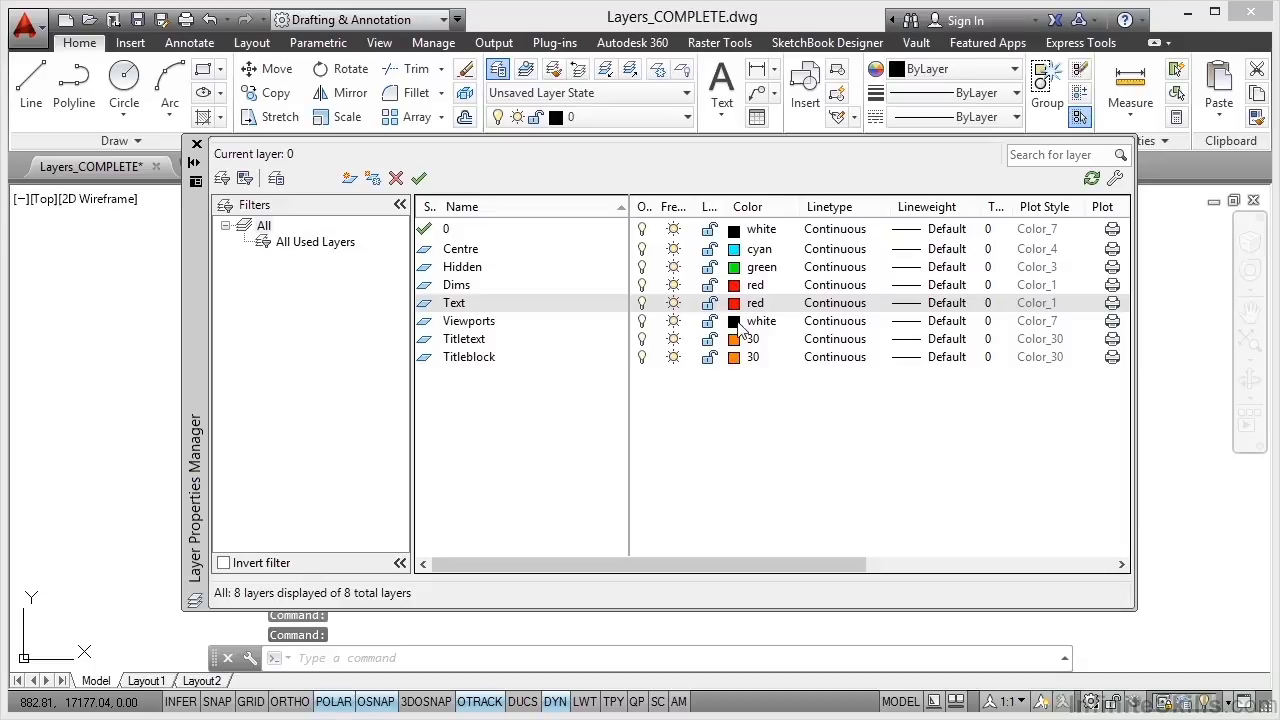
click(734, 321)
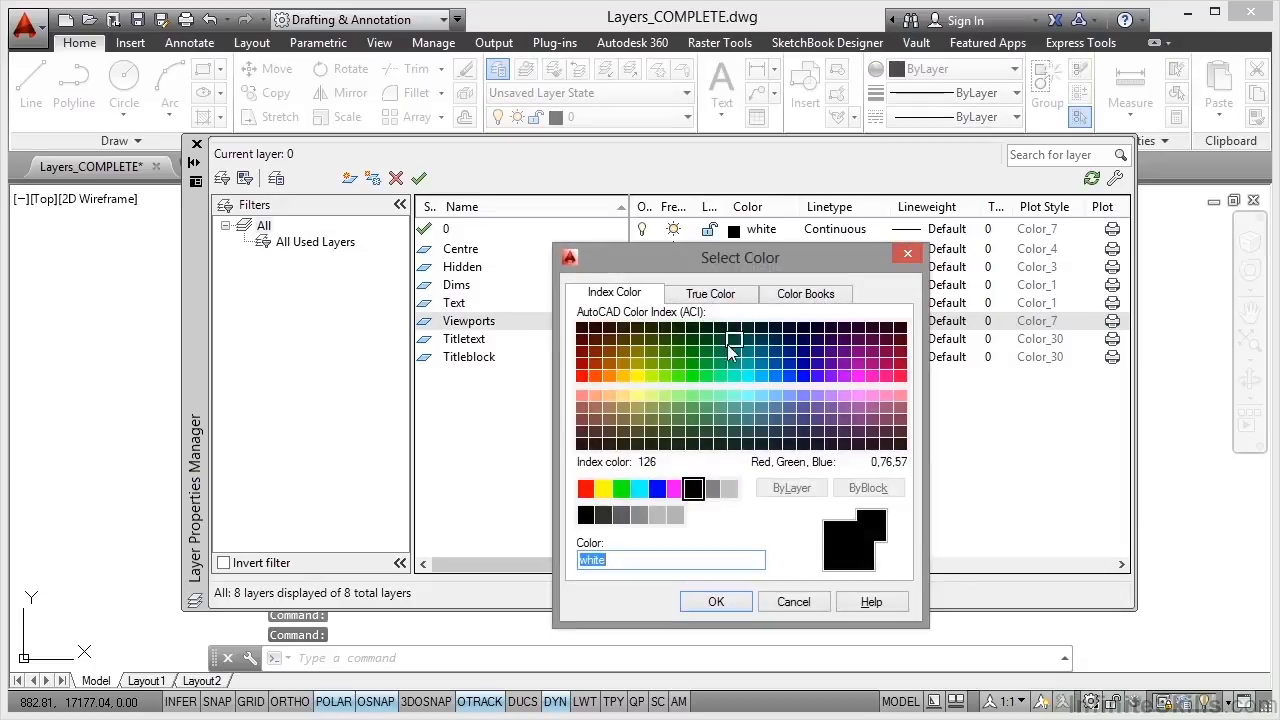
click(658, 489)
click(716, 601)
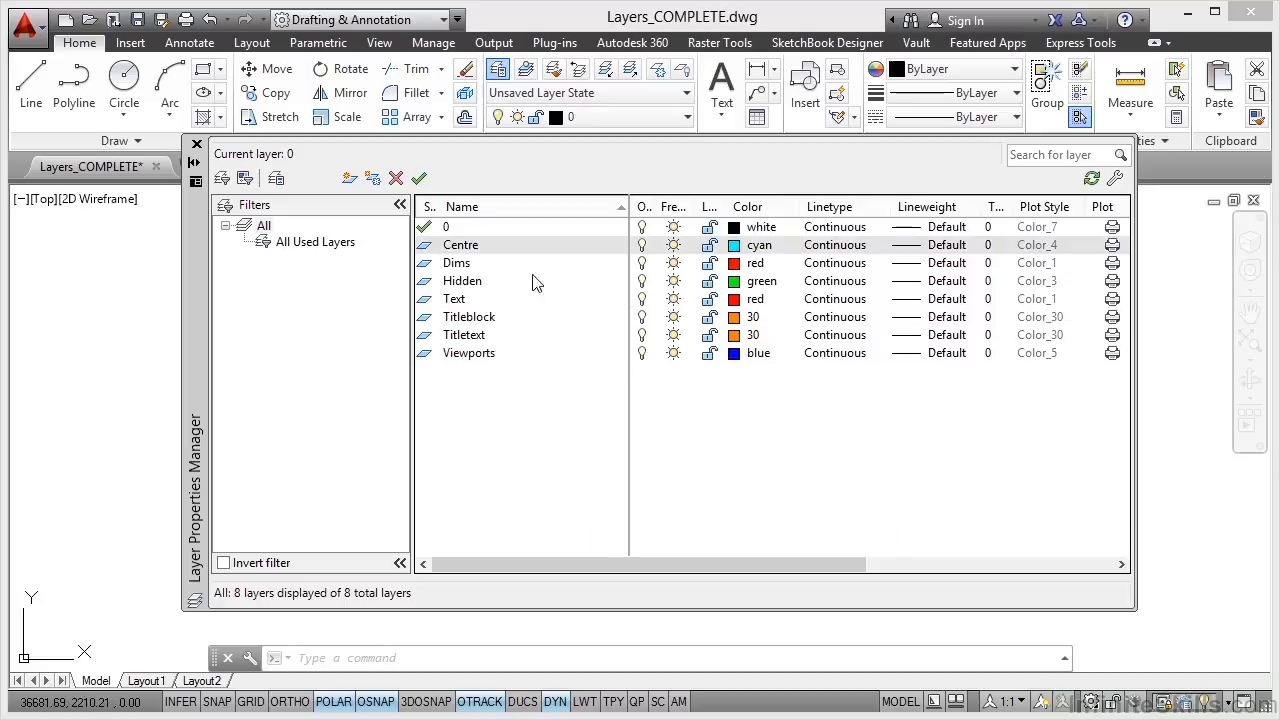
Load CENTER from acadiso.lin and set it as the Centre layer's linetype
click(513, 255)
click(518, 256)
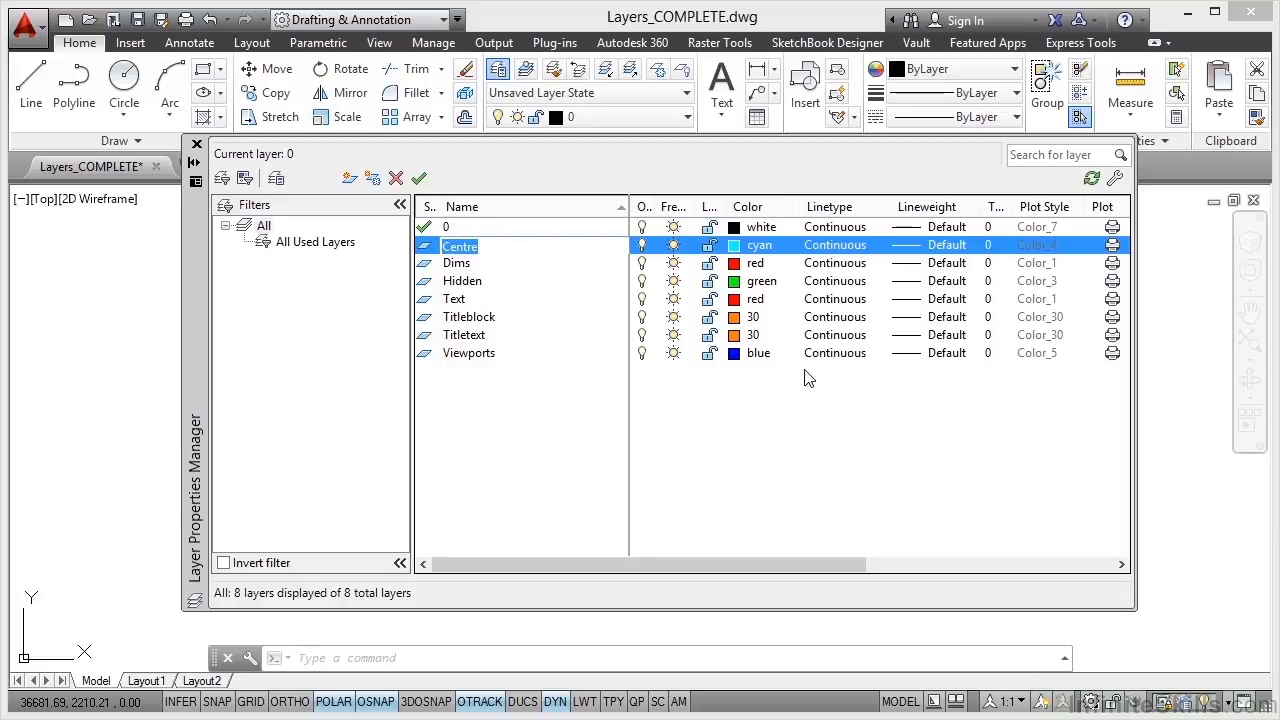
key(Return)
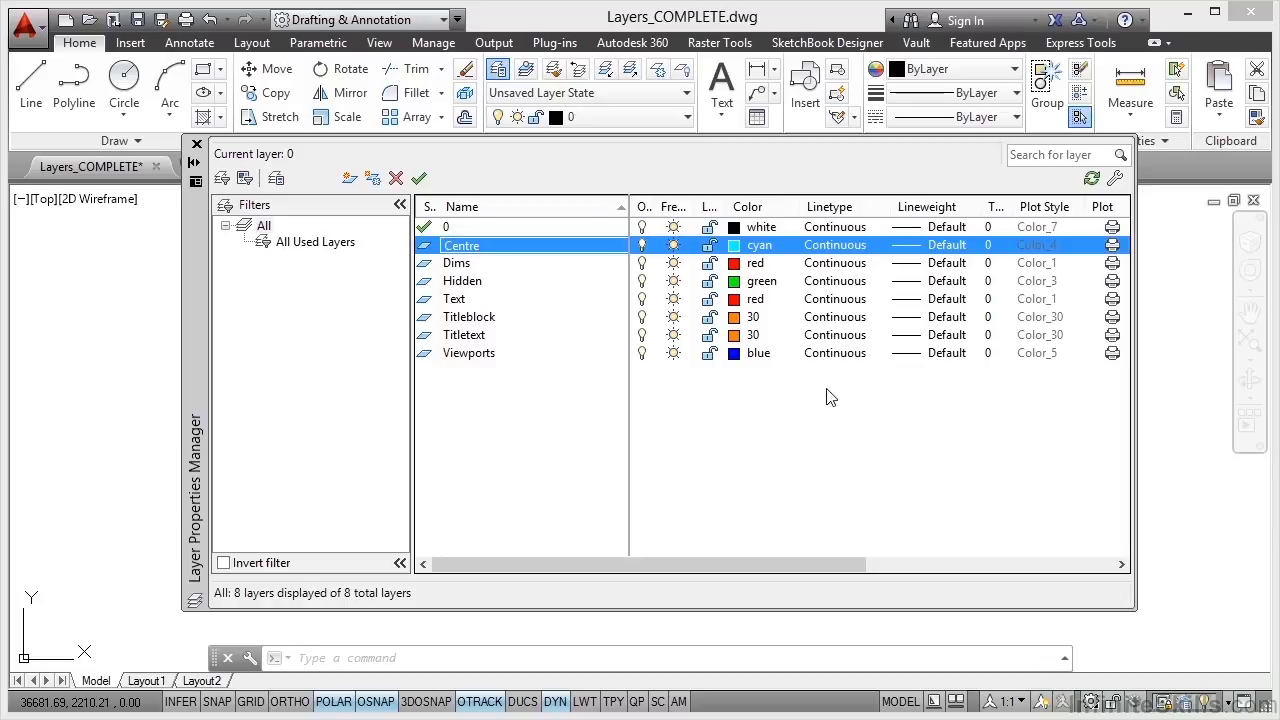
click(845, 246)
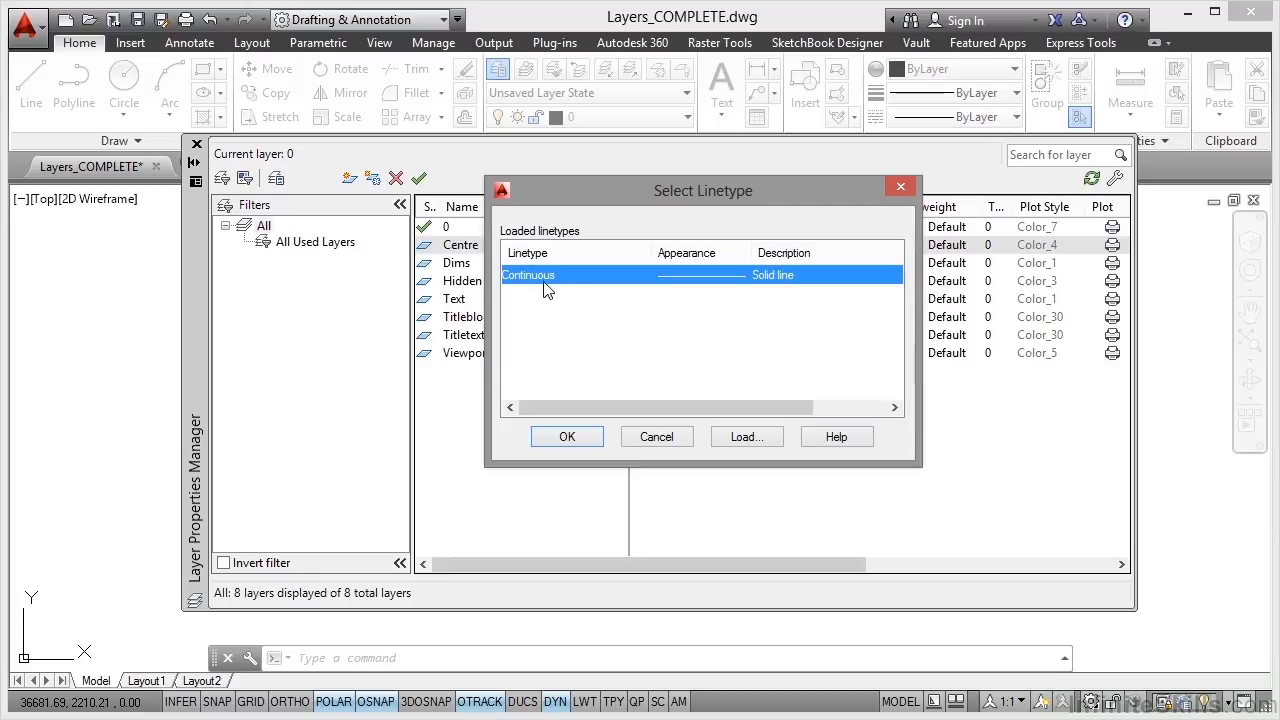
click(738, 441)
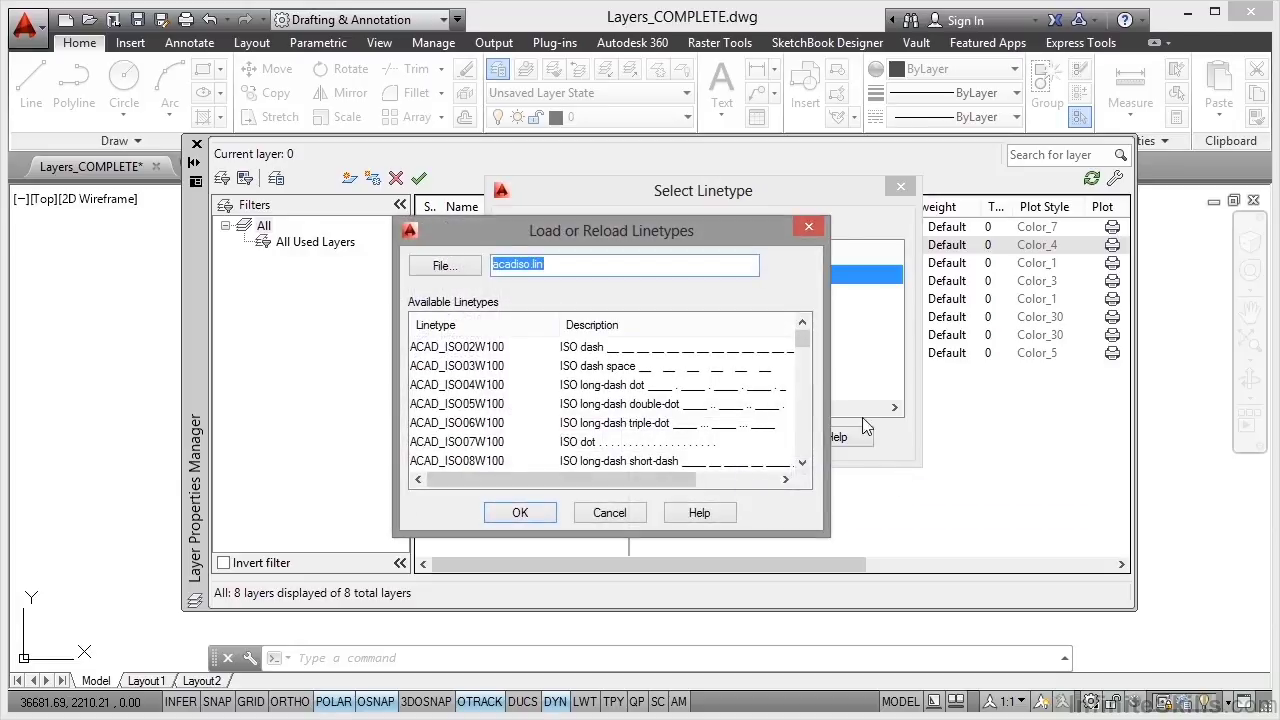
drag(808, 338, 809, 375)
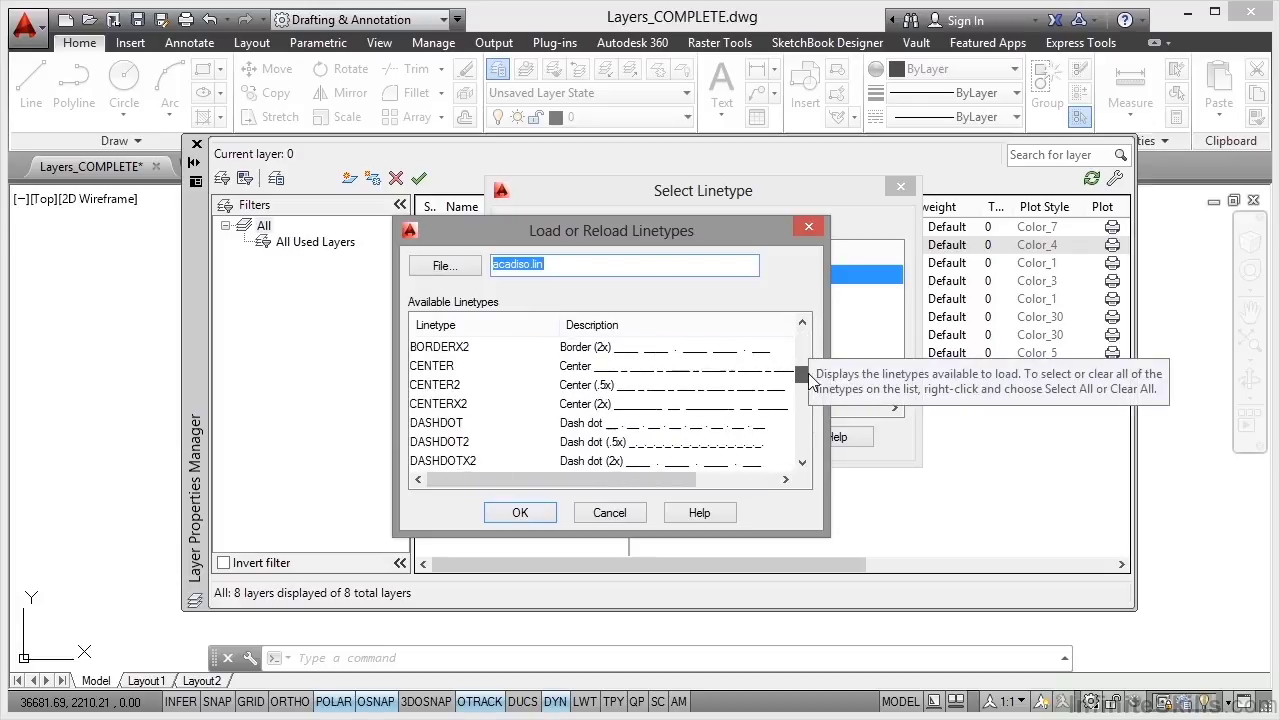
click(441, 368)
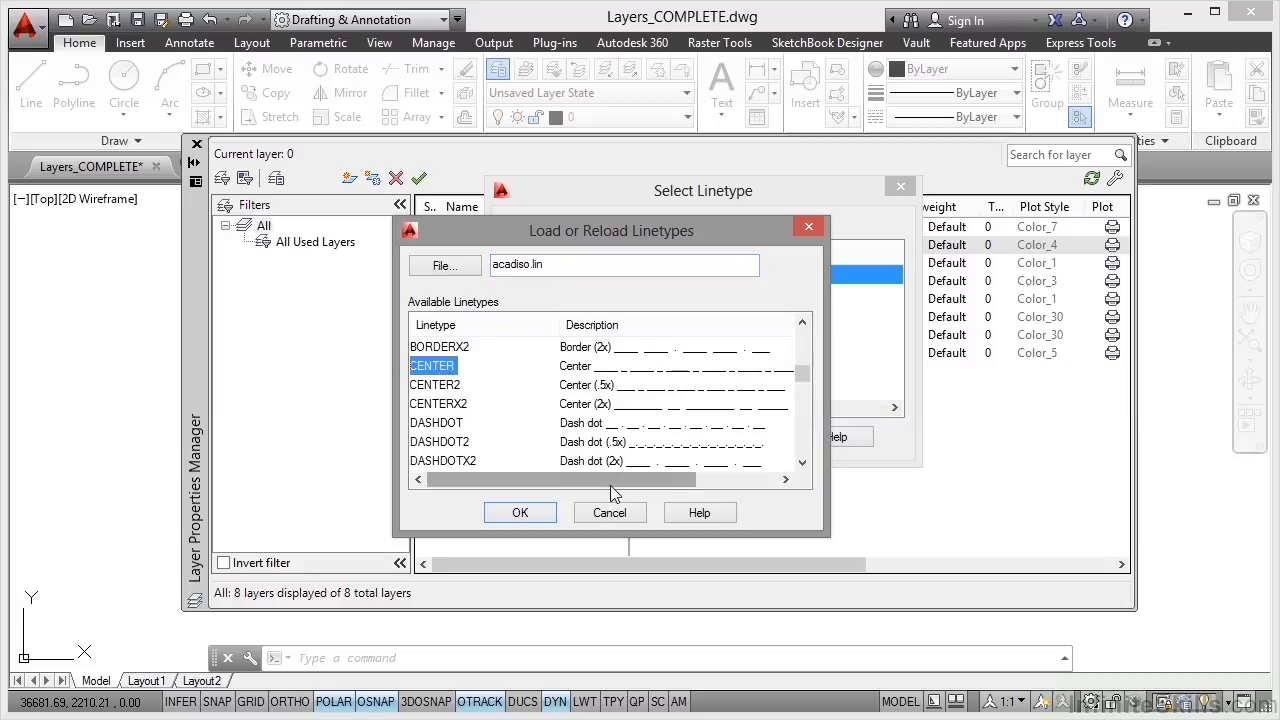
click(520, 513)
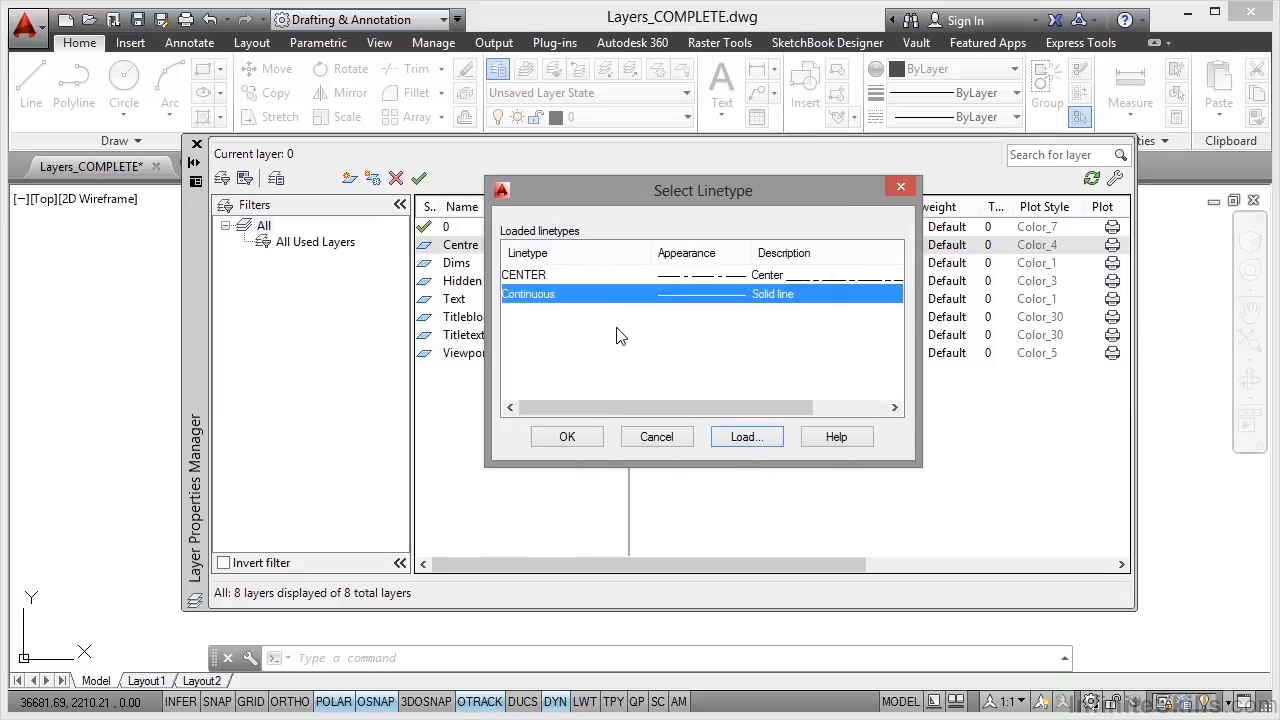
click(533, 278)
click(571, 437)
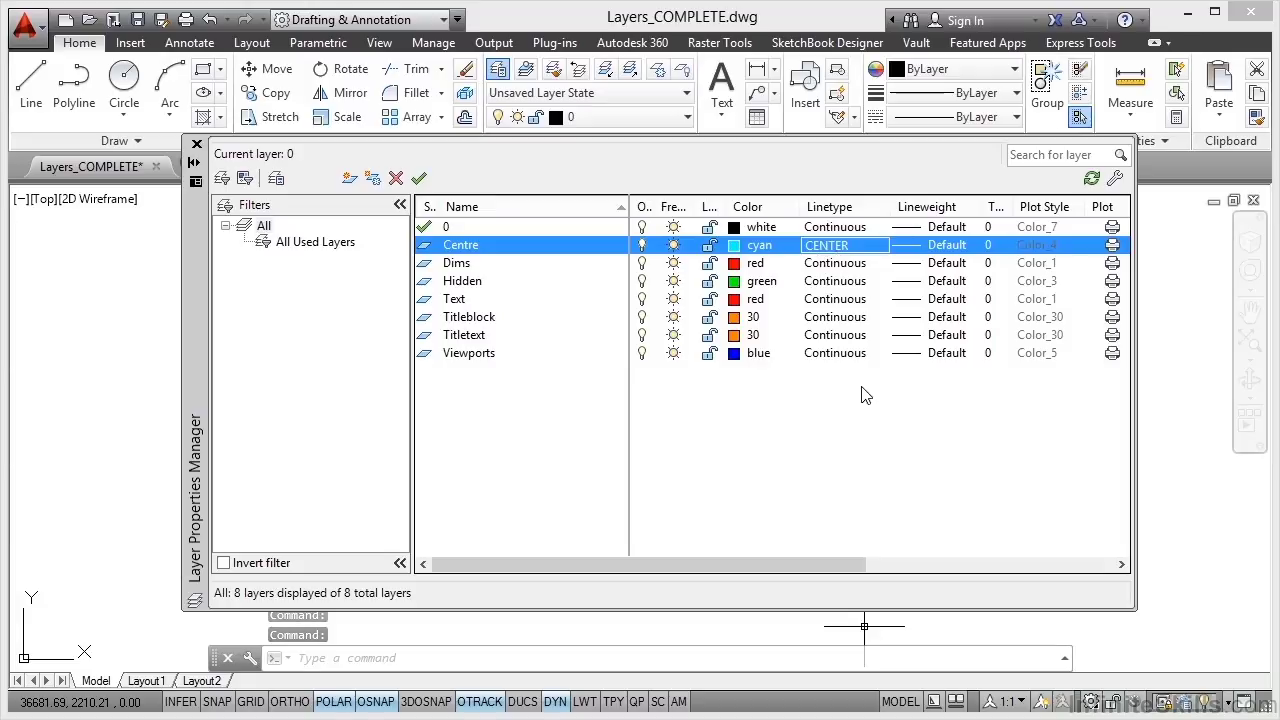
Load HIDDEN from acadiso.lin and set it as the Hidden layer's linetype
click(470, 287)
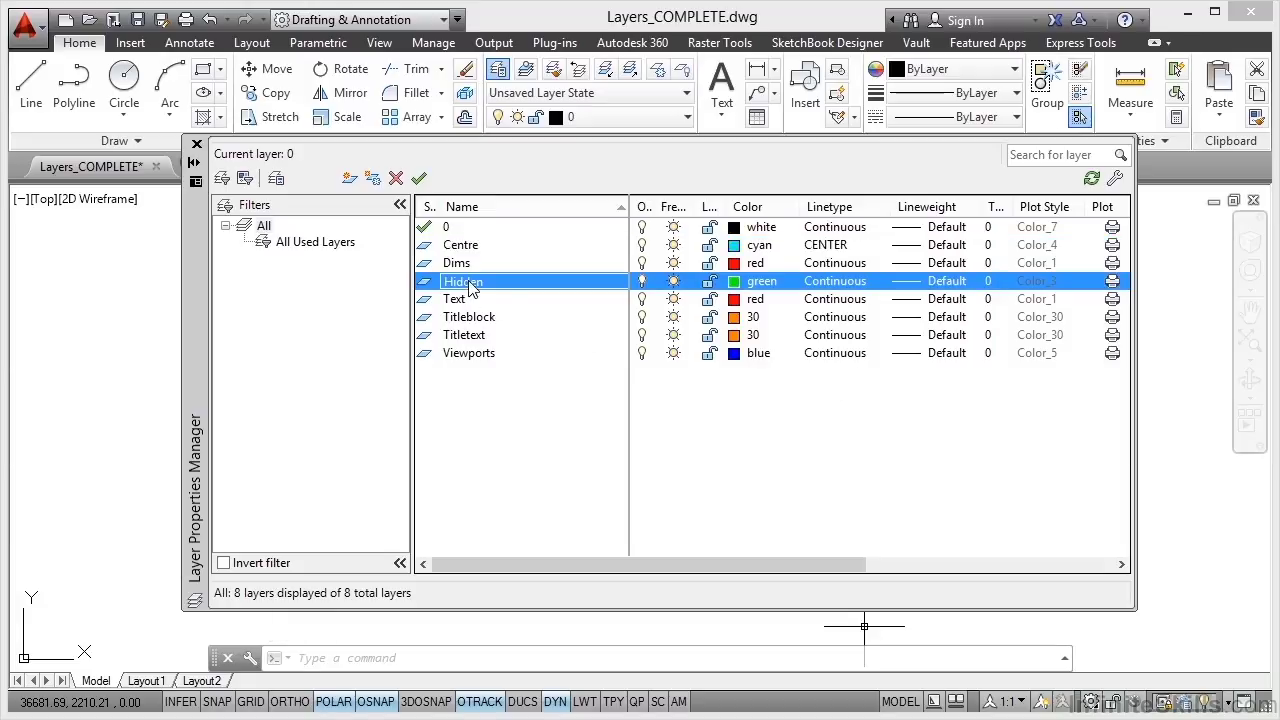
click(835, 285)
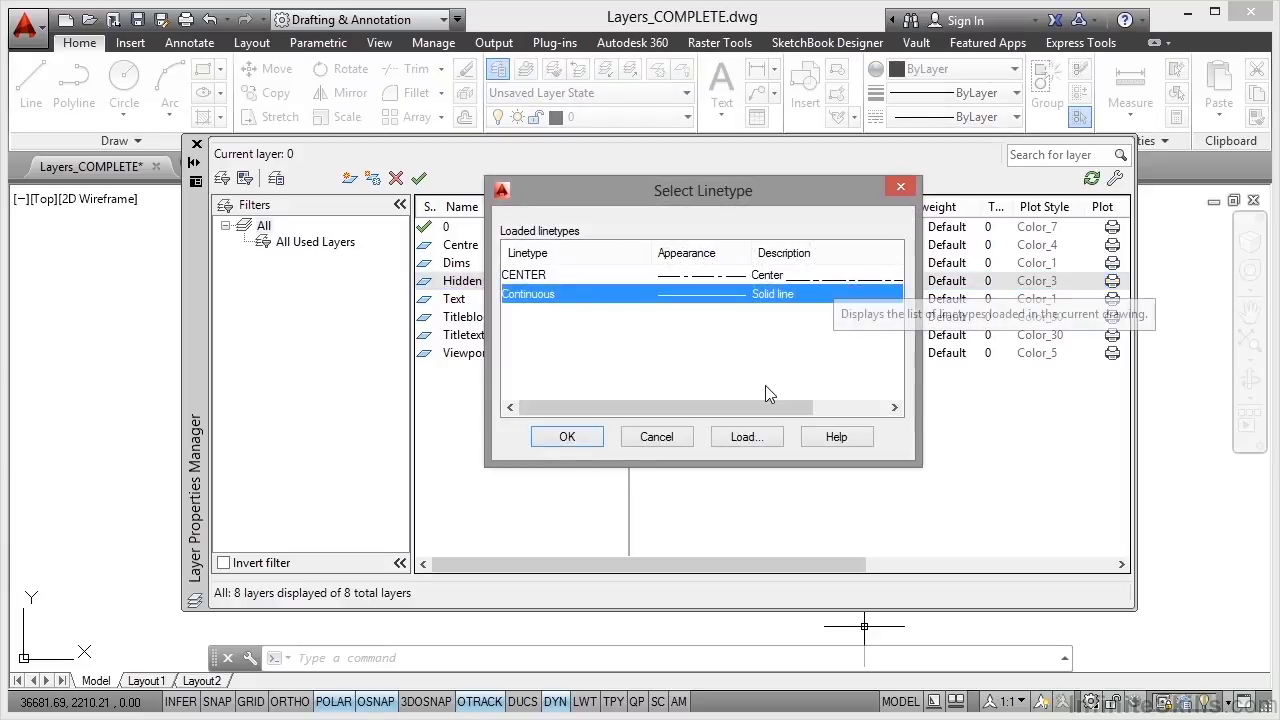
click(759, 440)
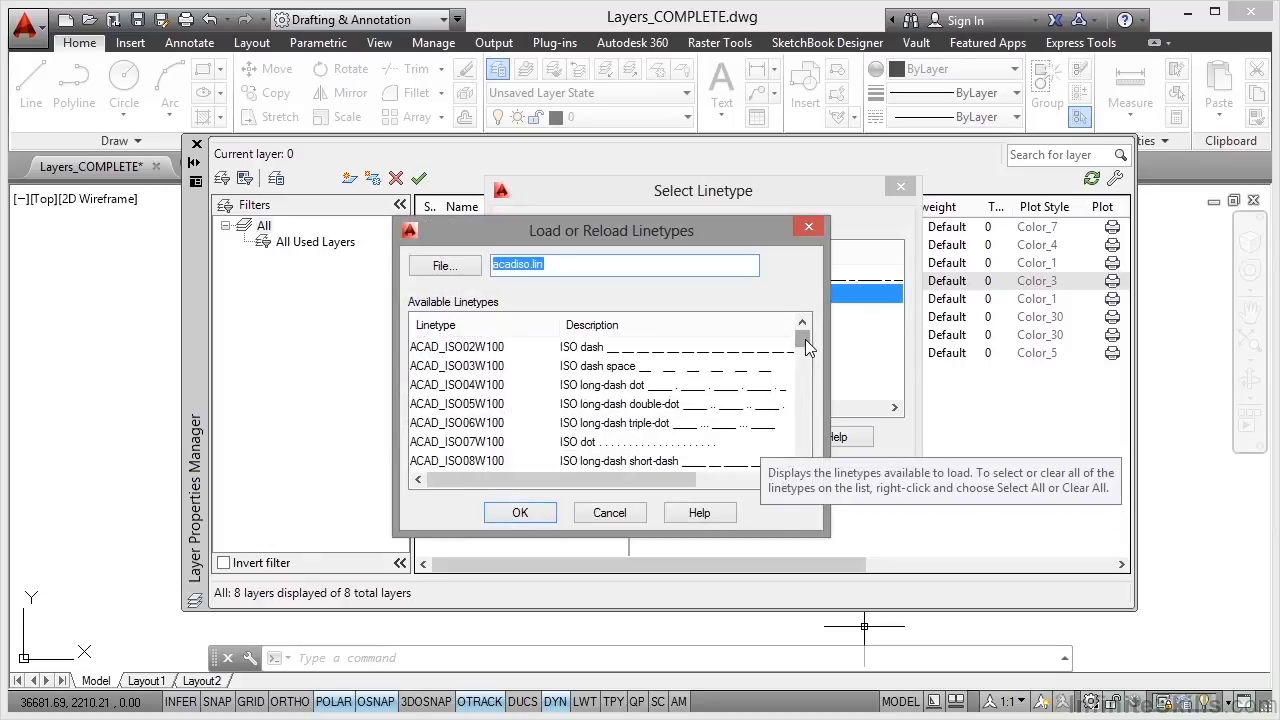
drag(805, 342, 820, 413)
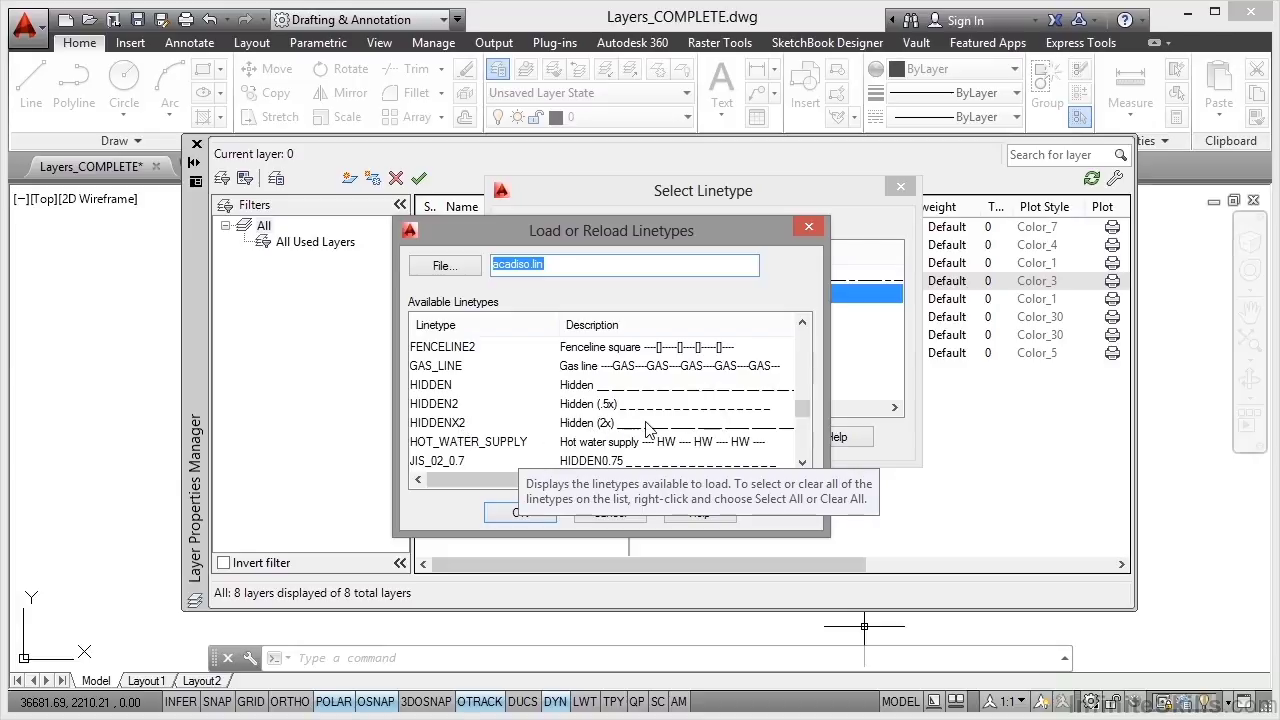
click(445, 388)
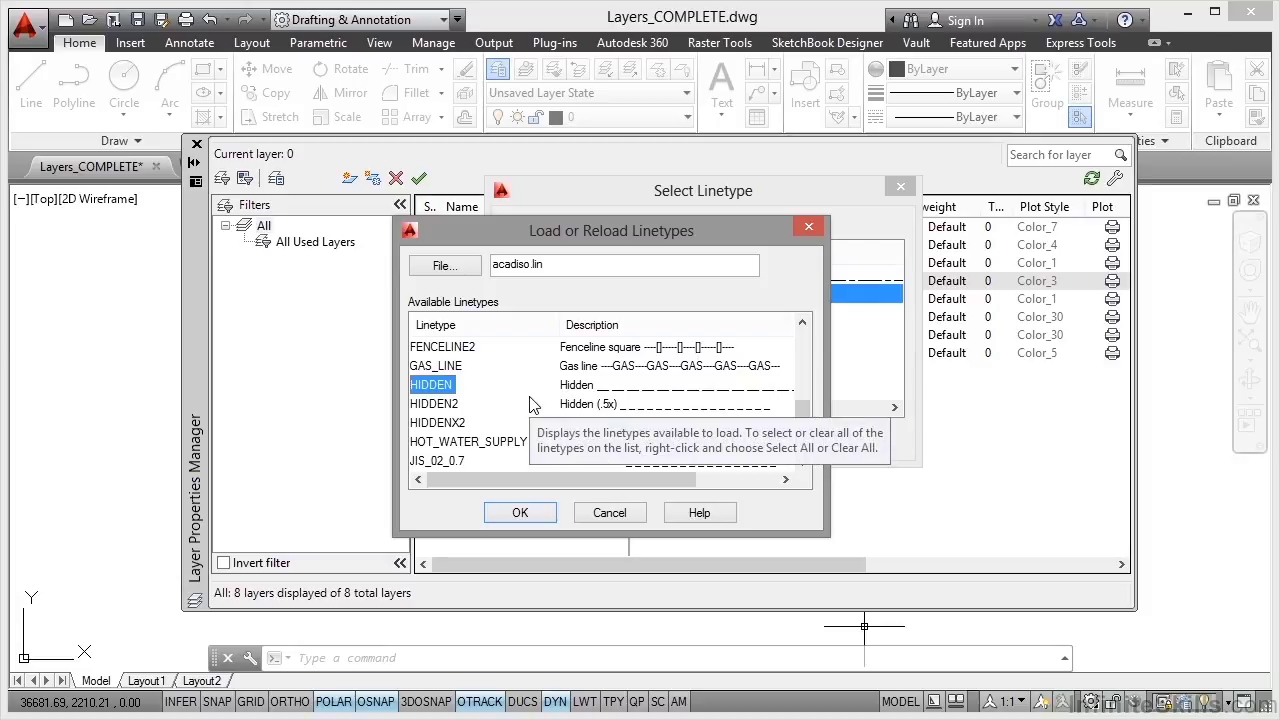
click(520, 512)
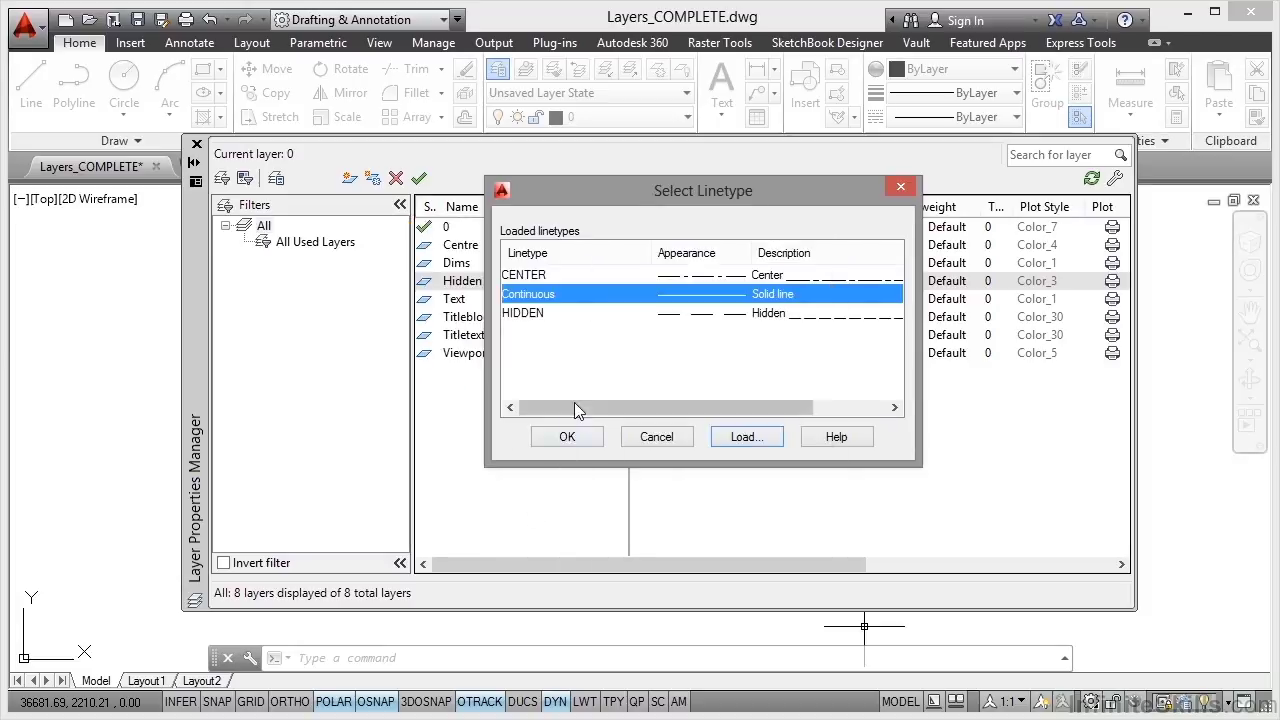
click(538, 314)
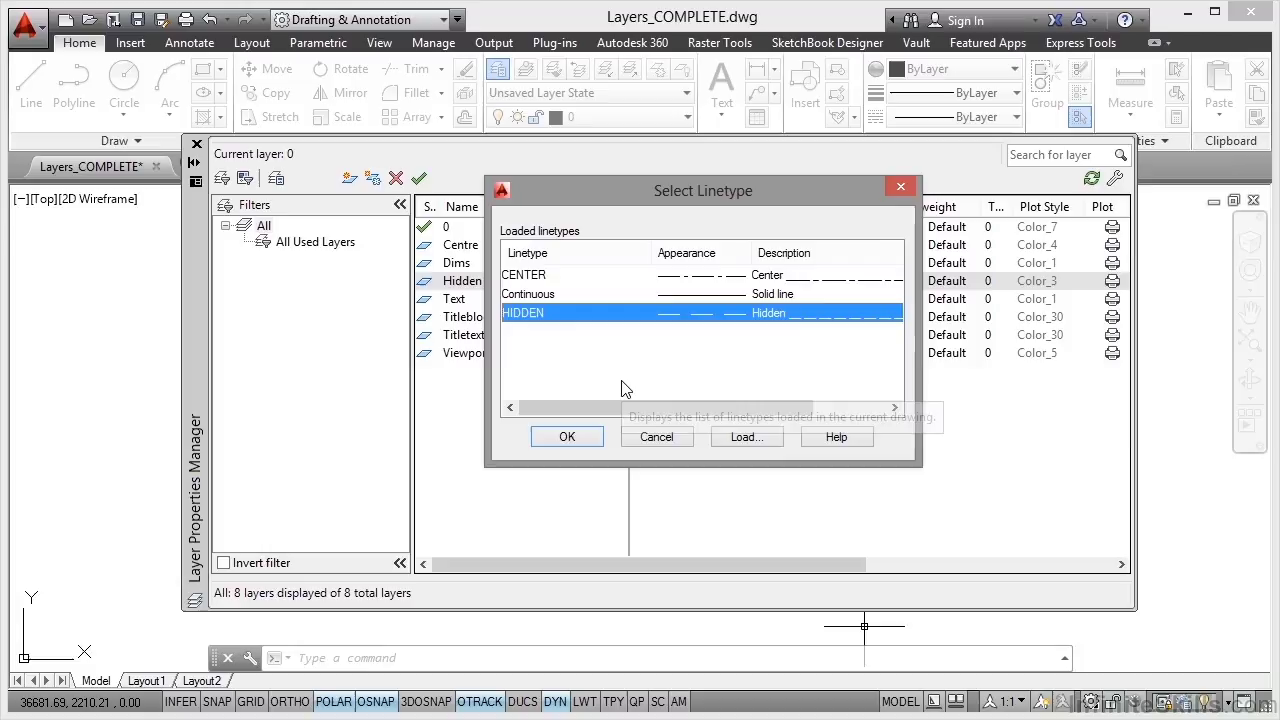
click(567, 437)
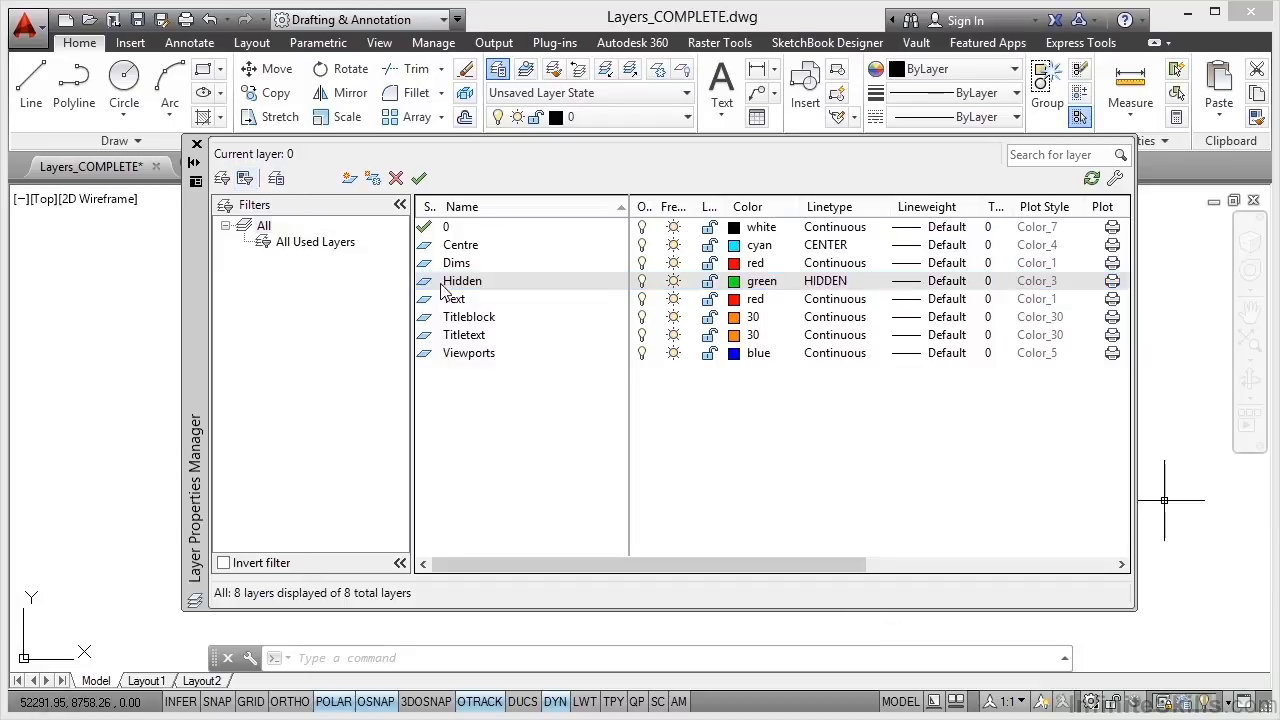
Close the layer palette, make Titleblock the current layer, and save Layers_COMPLETE.dwg
click(197, 146)
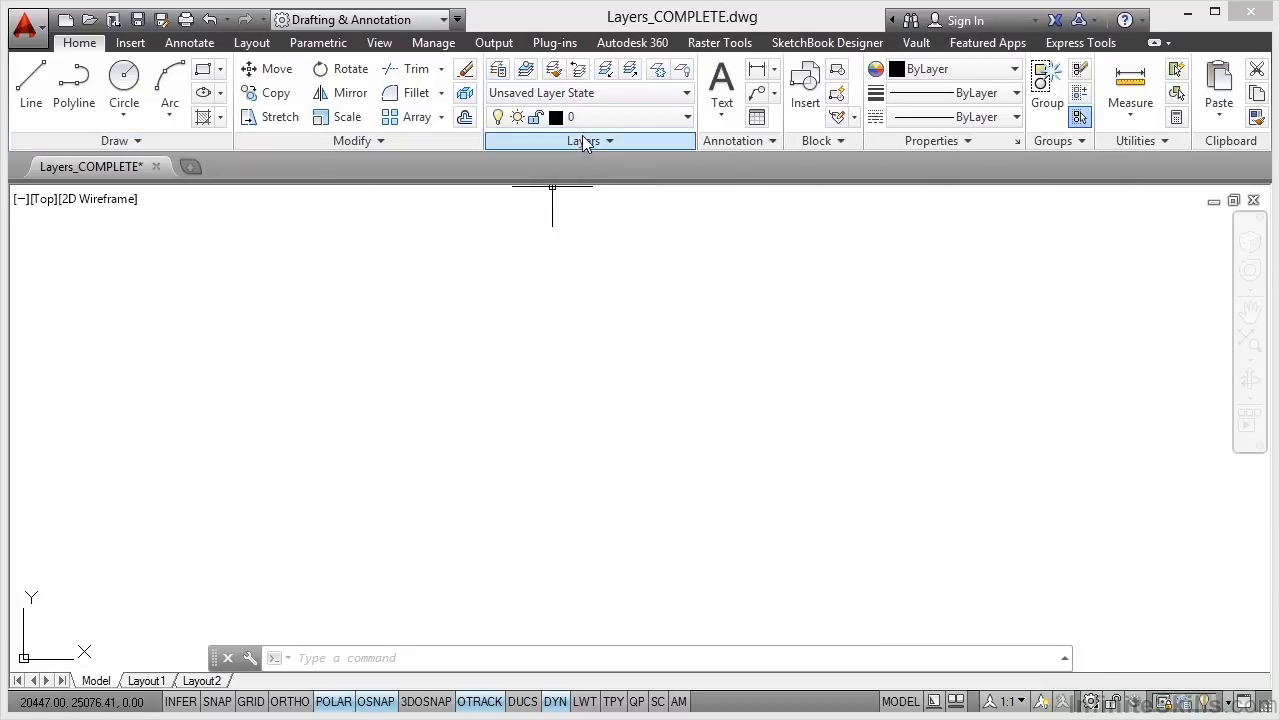
click(689, 119)
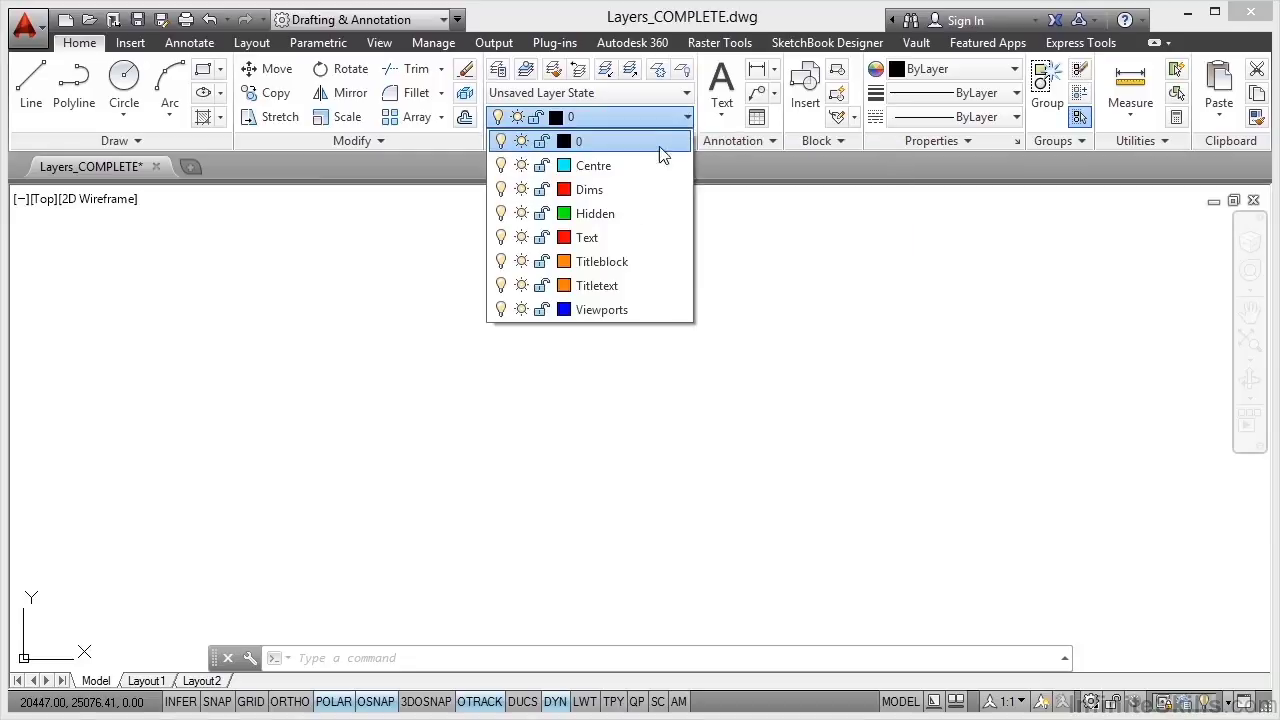
click(612, 263)
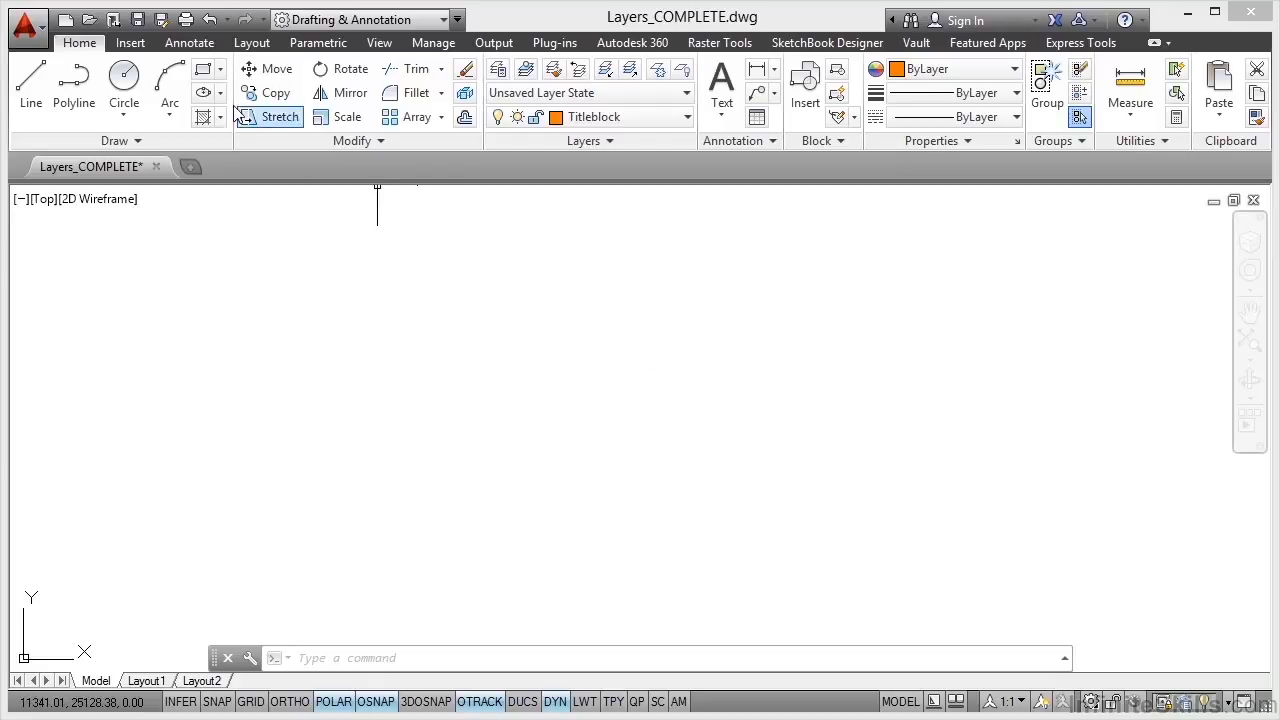
click(139, 20)
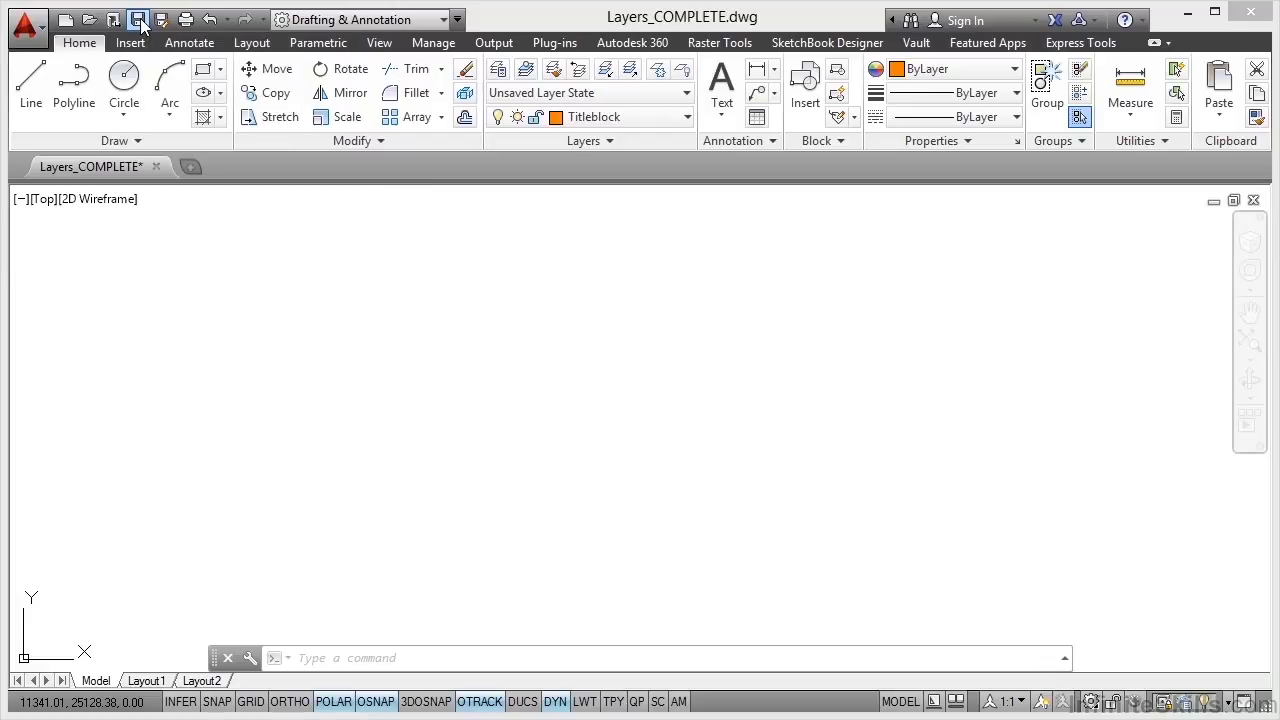